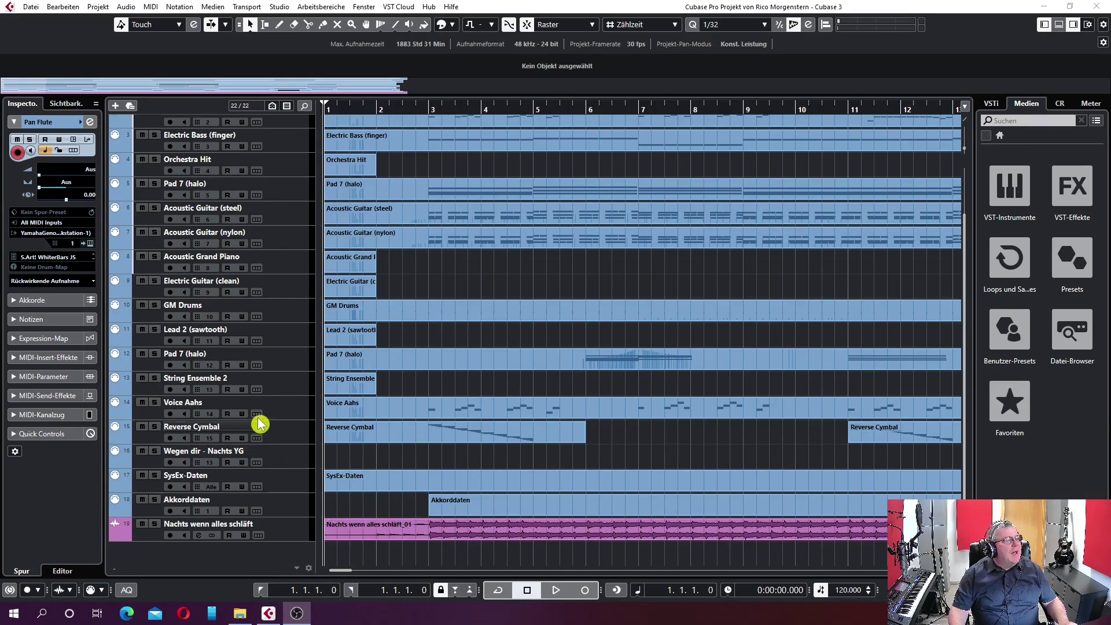
- Solo the Pan Flute track and play the project to hear it on its own
scroll(281, 366, up, 3)
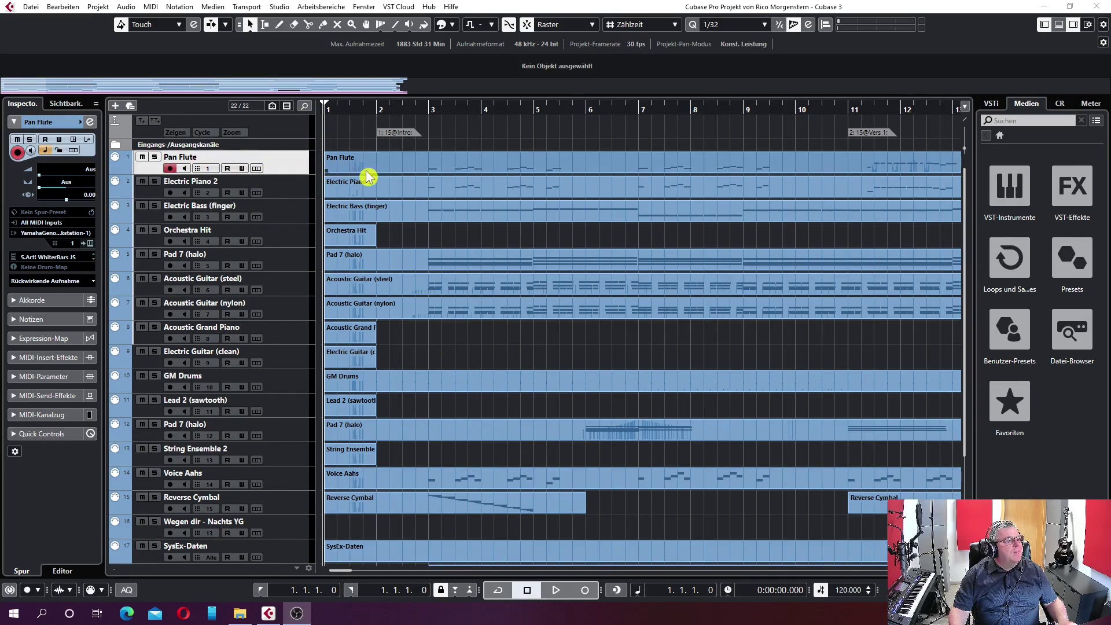
click(383, 173)
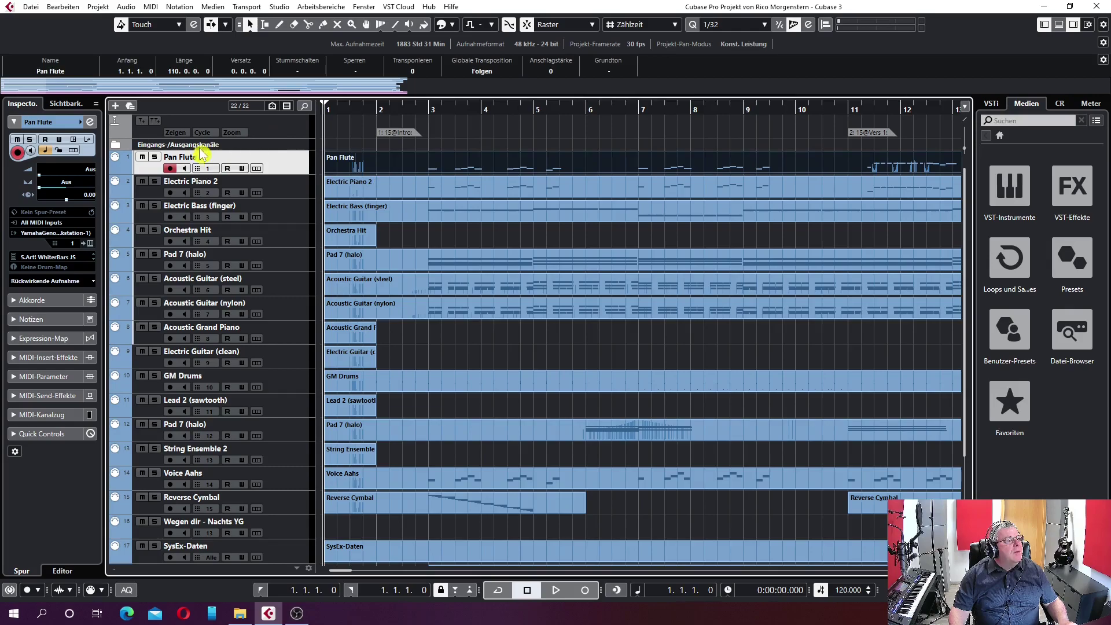
click(155, 158)
key(space)
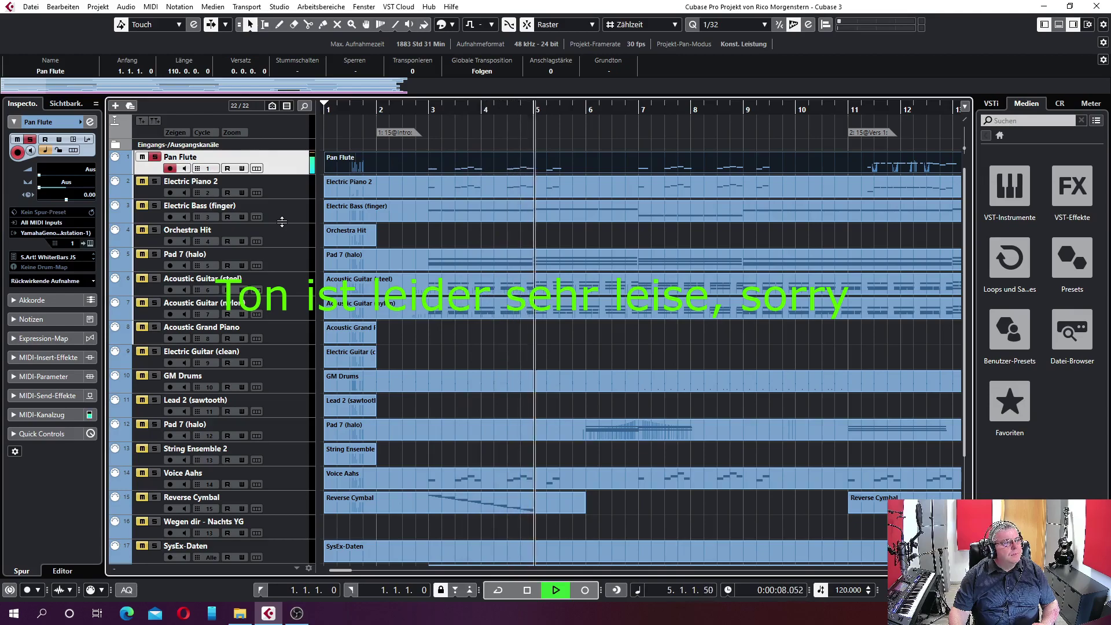
key(space)
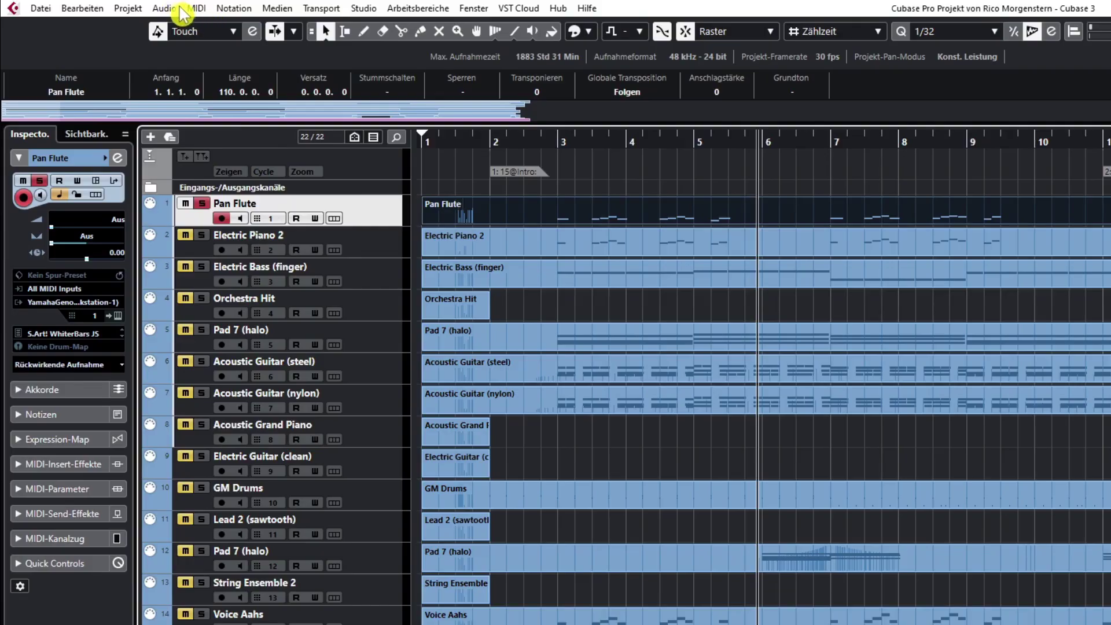
- Open the Pan Flute part in the List Editor and hide Note, Pitchbend and System Exclusive events
click(197, 9)
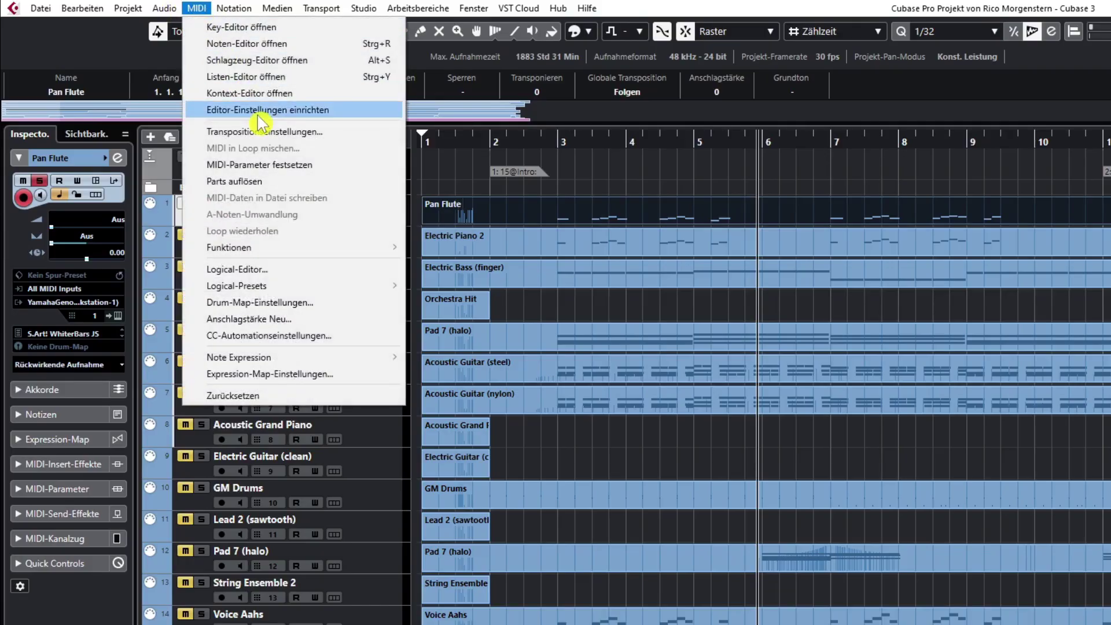
click(245, 81)
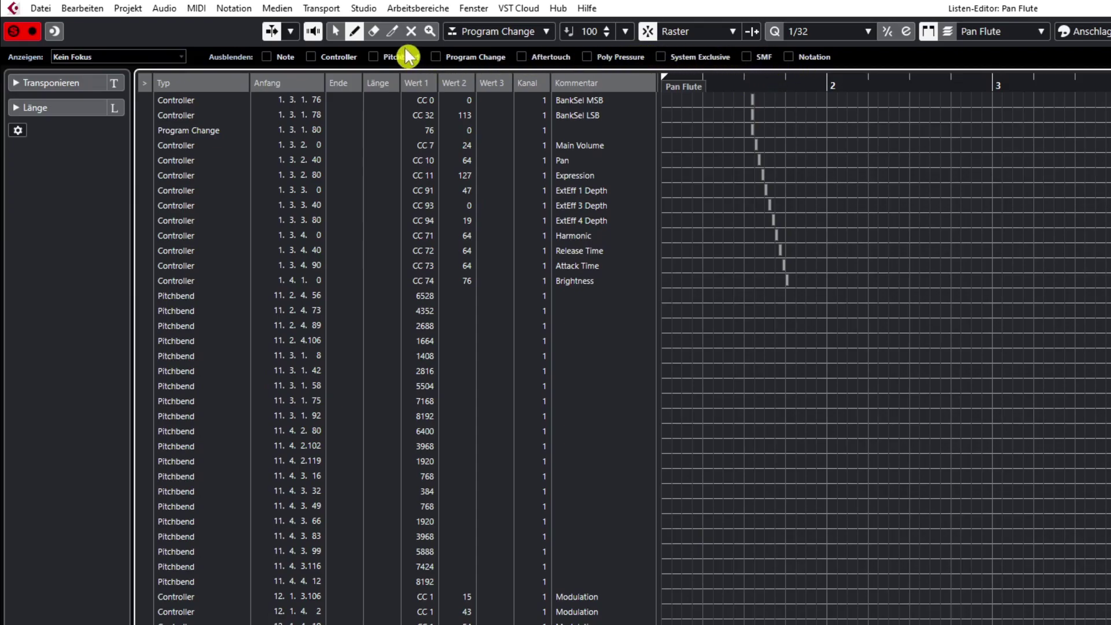
click(267, 57)
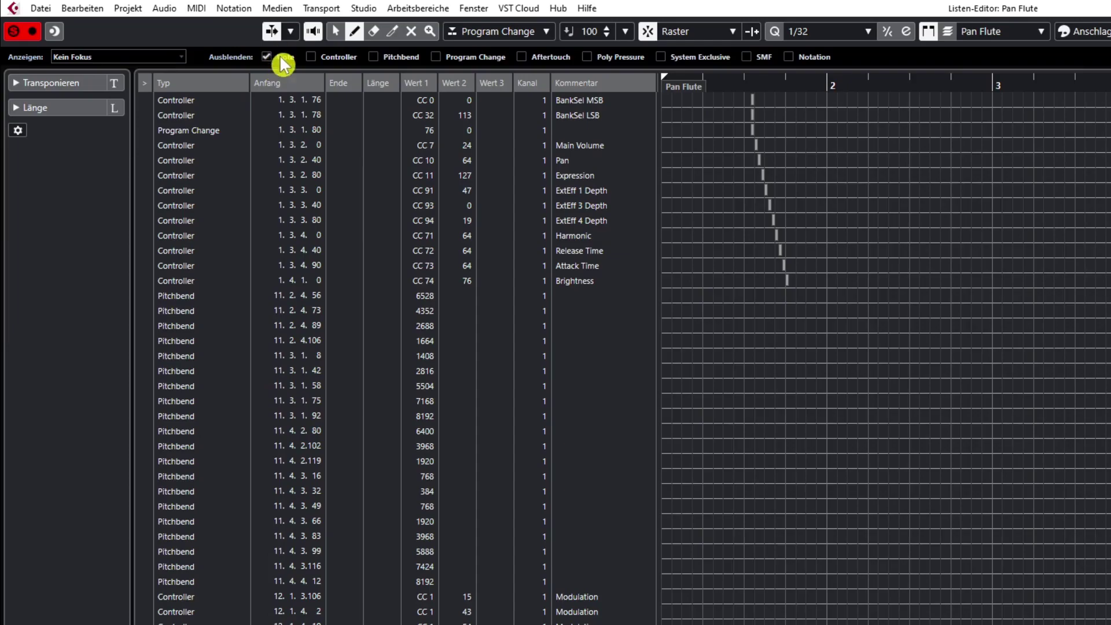
click(373, 57)
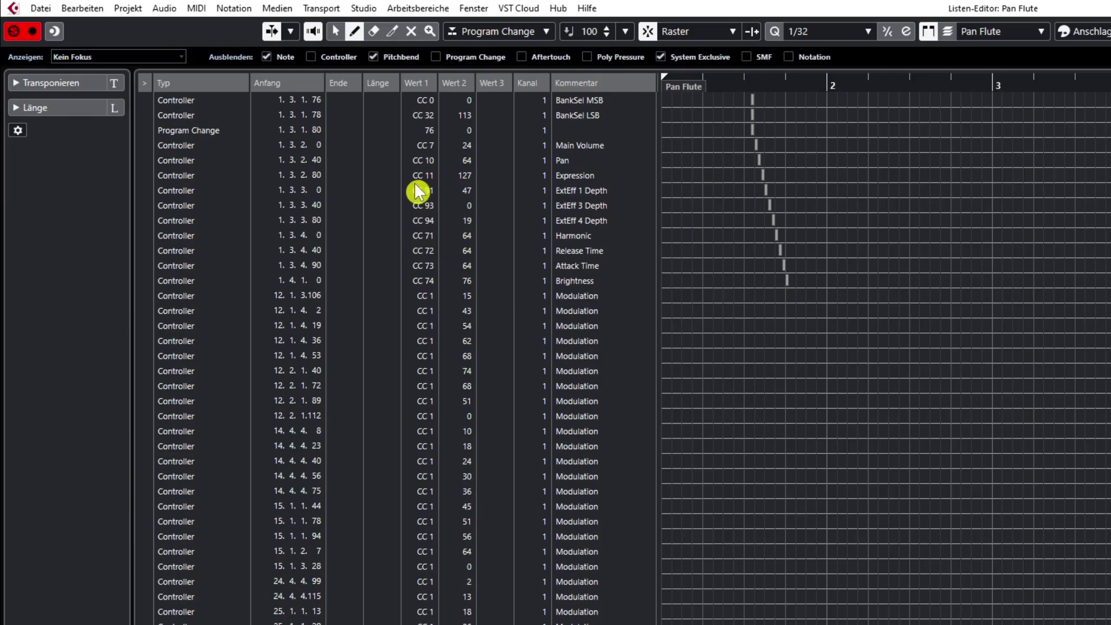
- Erase the ExtEff 1, 3 and 4 Depth controller events (CC 91, CC 93, CC 94) from the Pan Flute event list
click(415, 186)
click(416, 186)
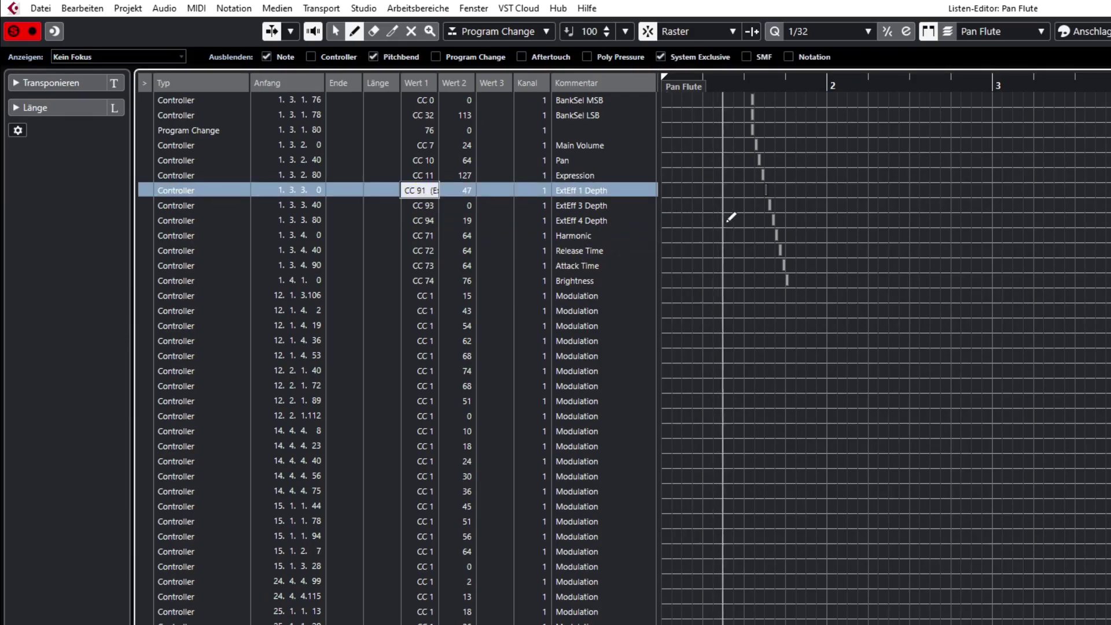
right_click(738, 186)
click(739, 191)
right_click(739, 181)
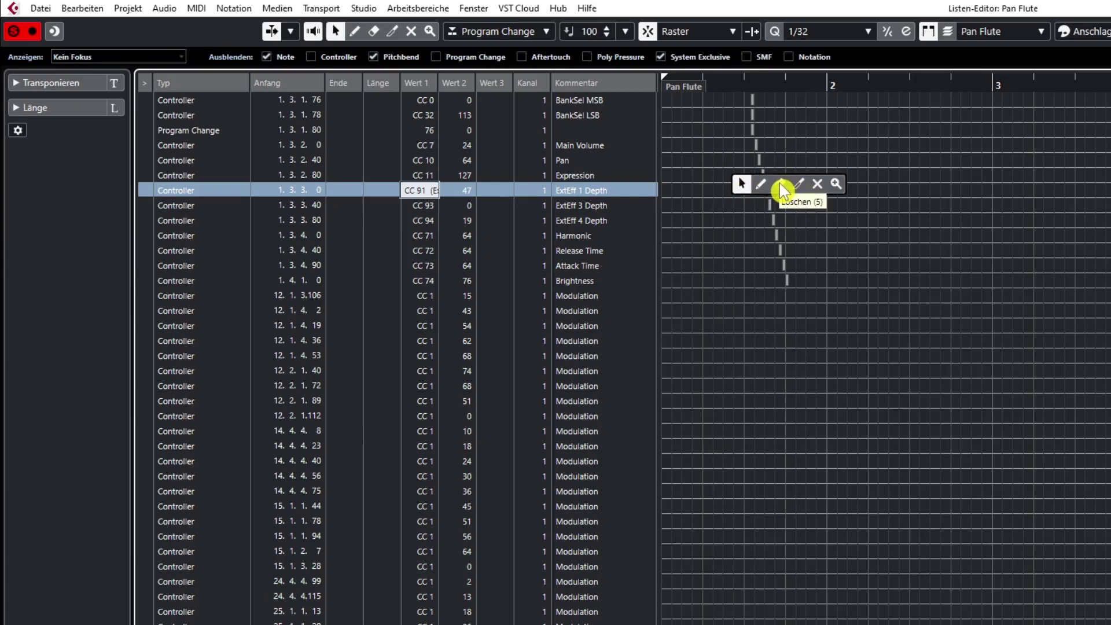
click(780, 185)
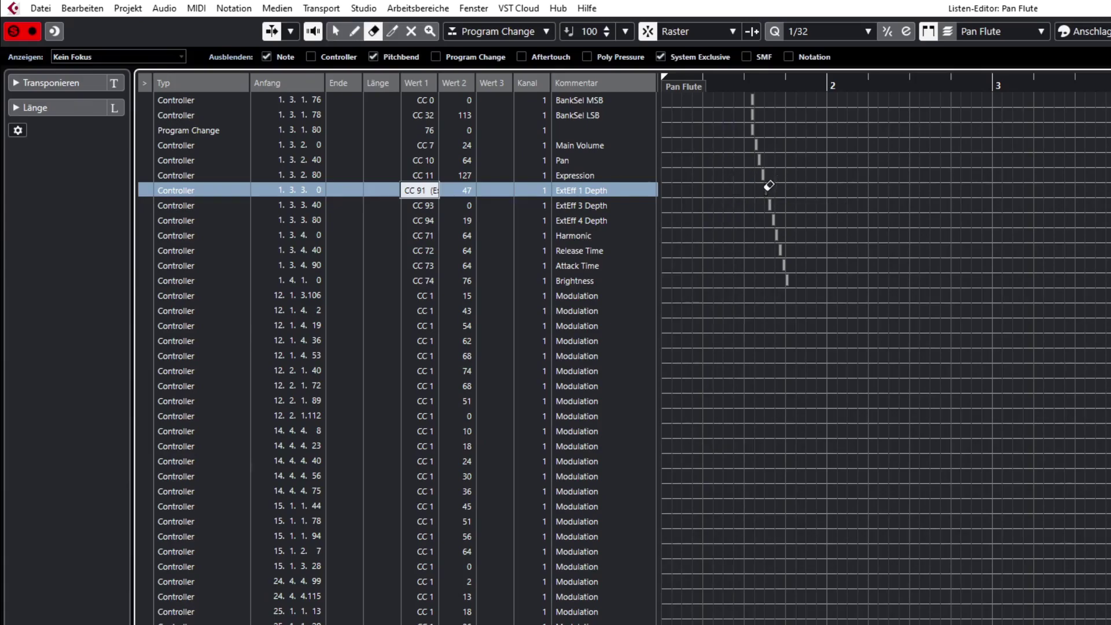
click(768, 186)
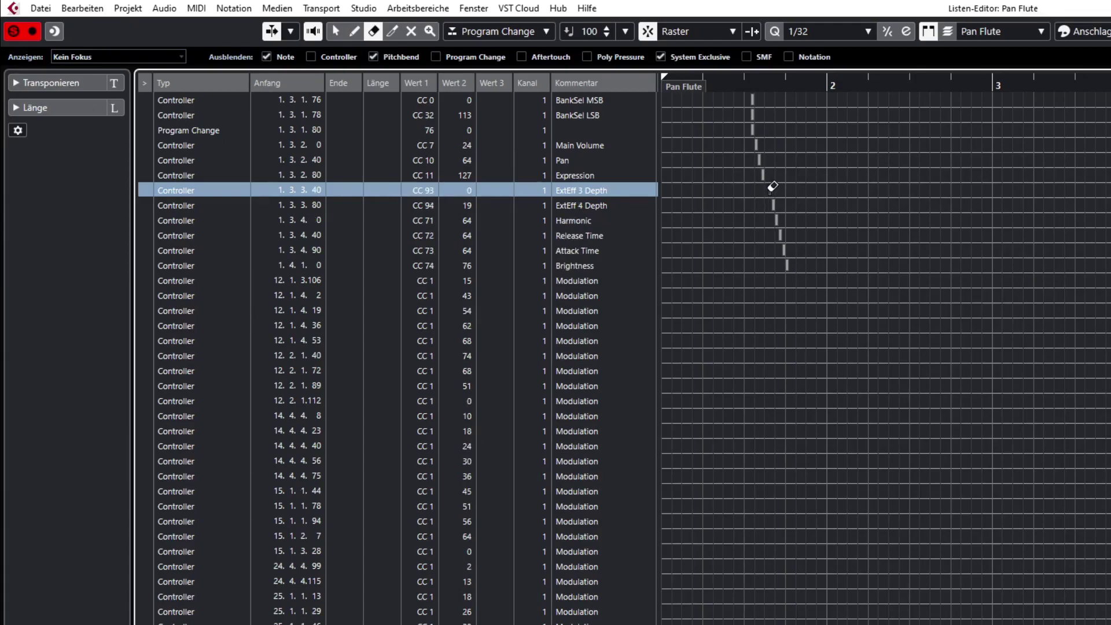
click(773, 187)
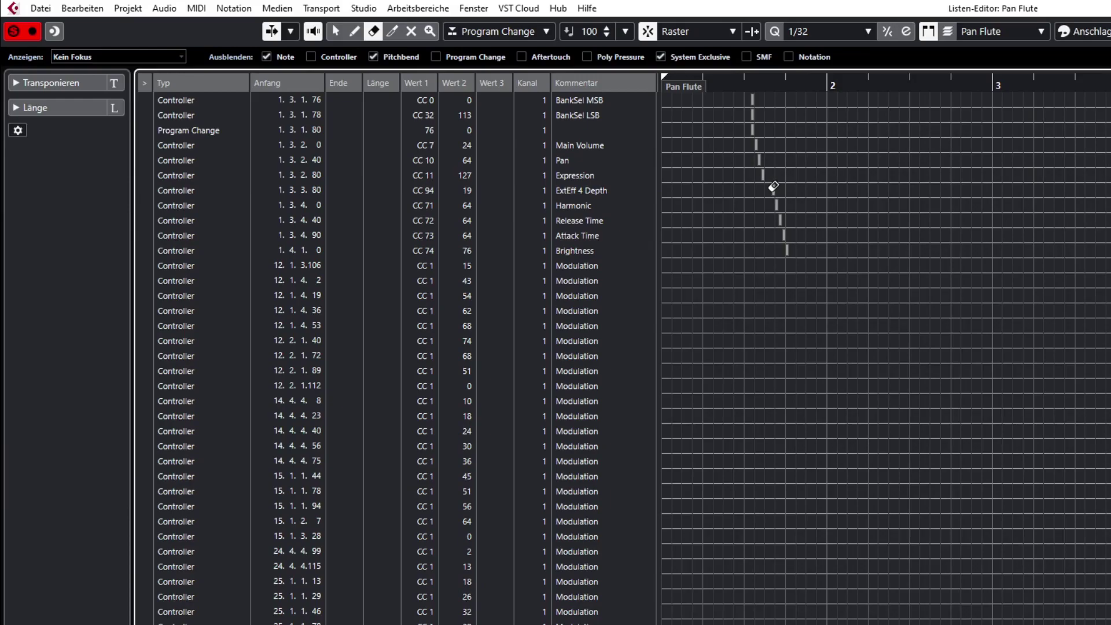
click(773, 187)
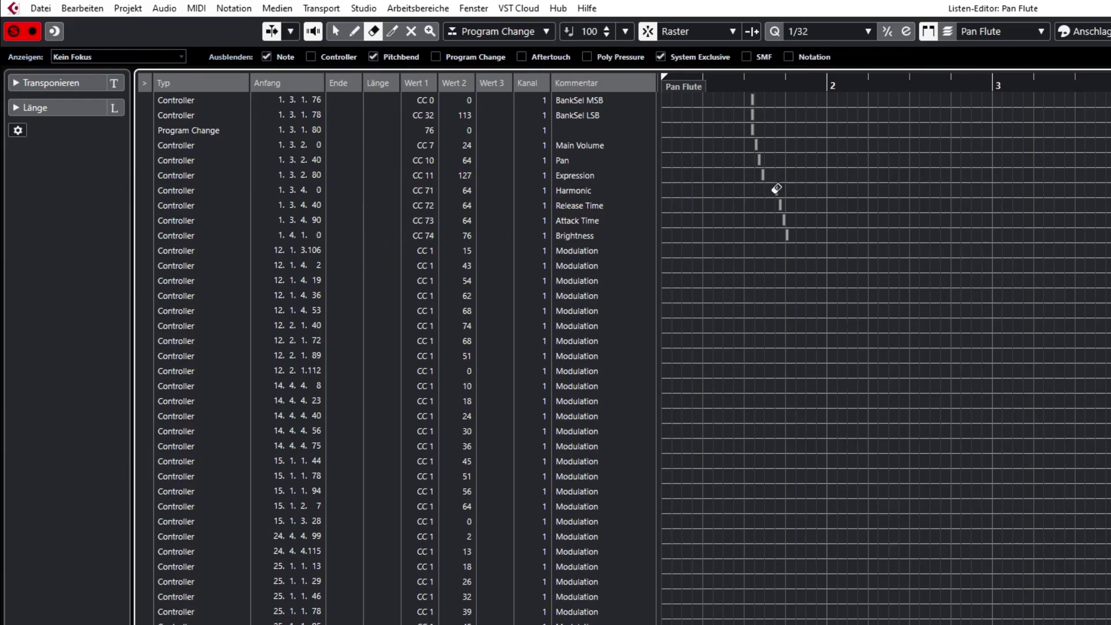
- Erase the Harmonic, Release Time, Attack Time and Brightness controller events (CC 71 to CC 74)
click(776, 189)
click(783, 189)
click(787, 189)
click(788, 189)
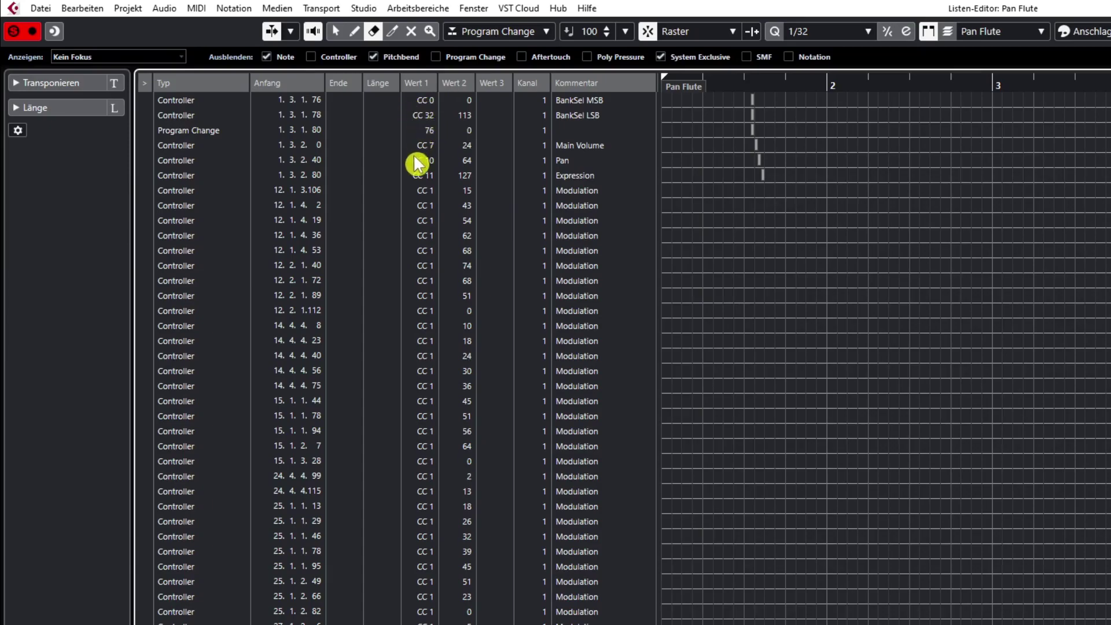
- Set the Main Volume event (CC 7) to 70 and close the List Editor
double_click(466, 143)
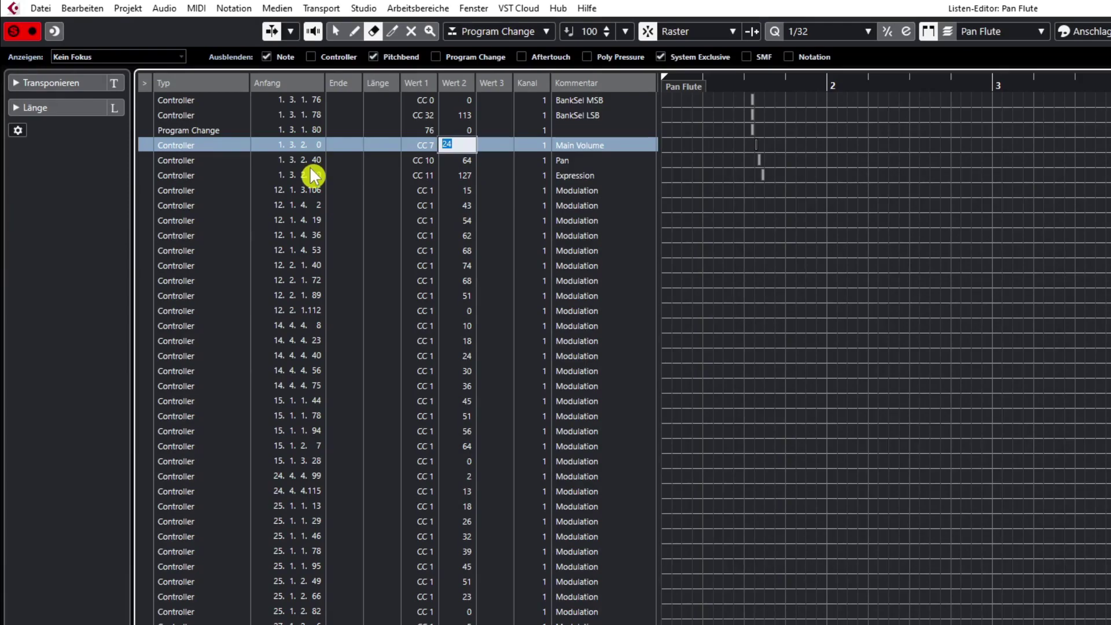
text(70)
key(Return)
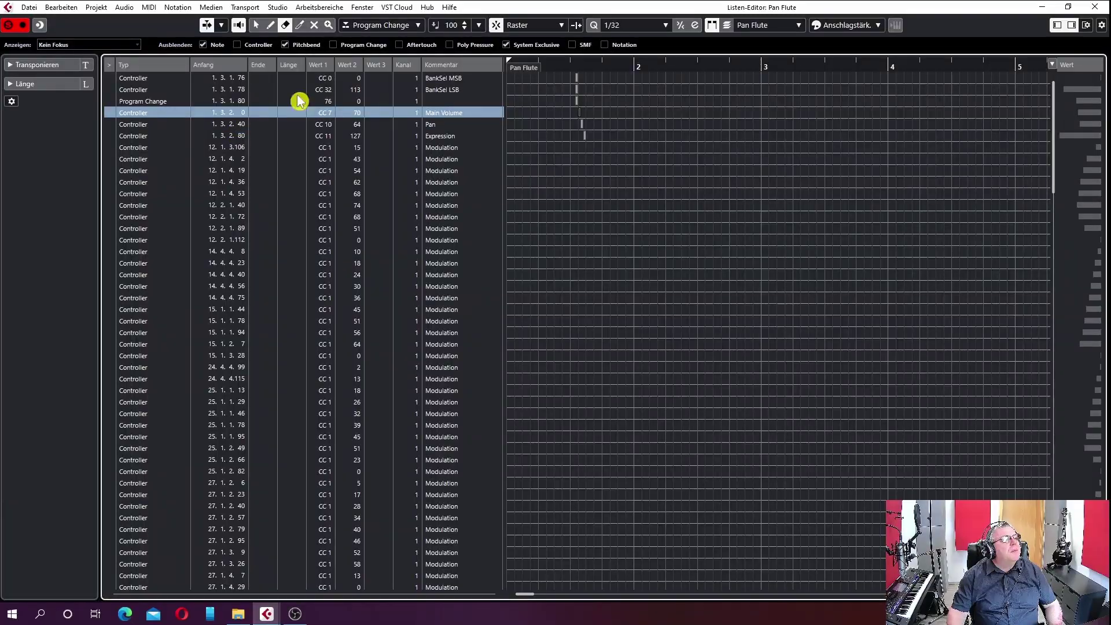
click(1091, 8)
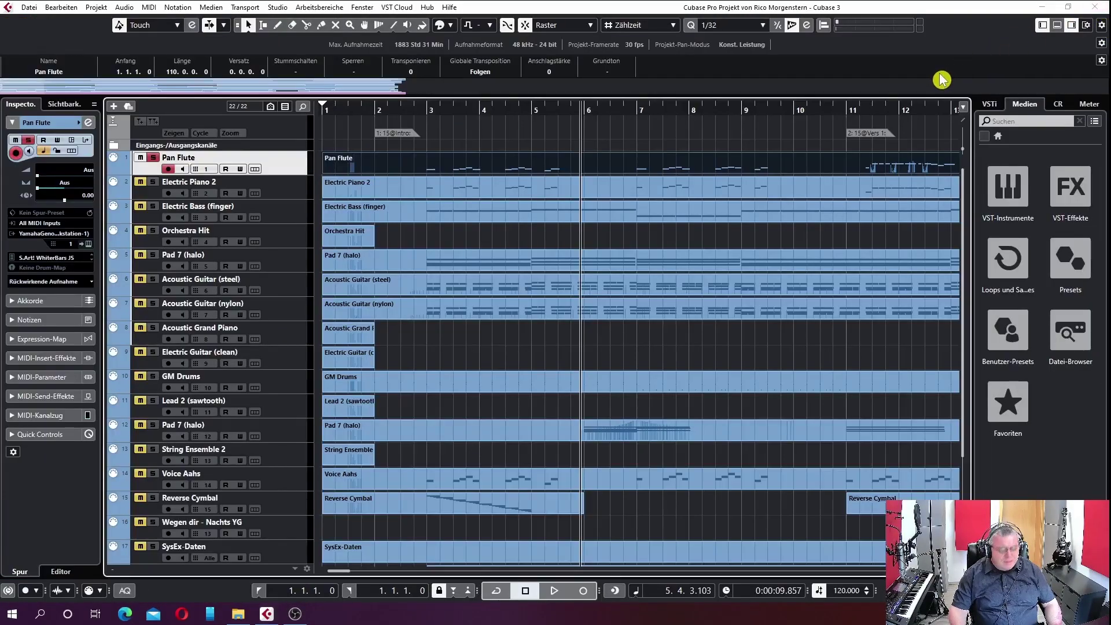
- Play the soloed Pan Flute from the project start to check its sound, and return to the start
key(Home)
key(space)
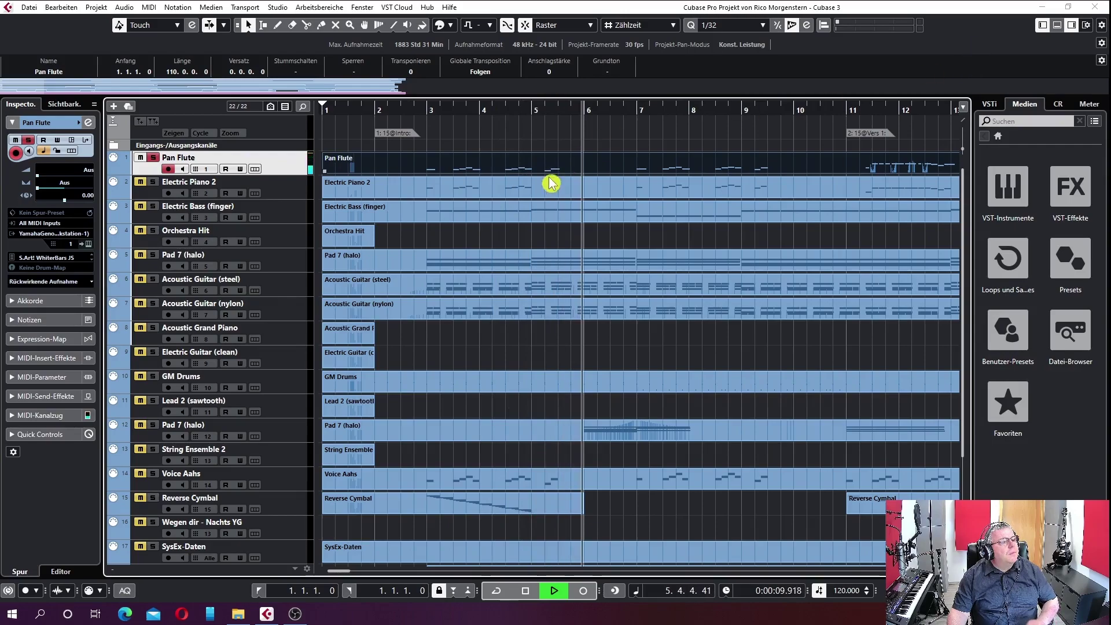
key(space)
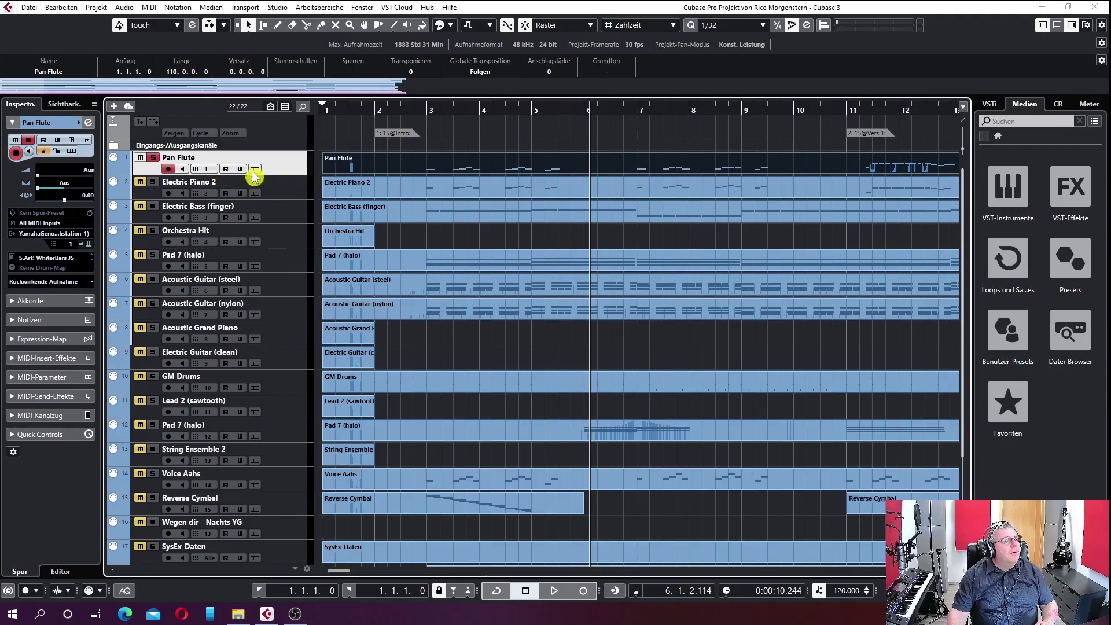
key(Home)
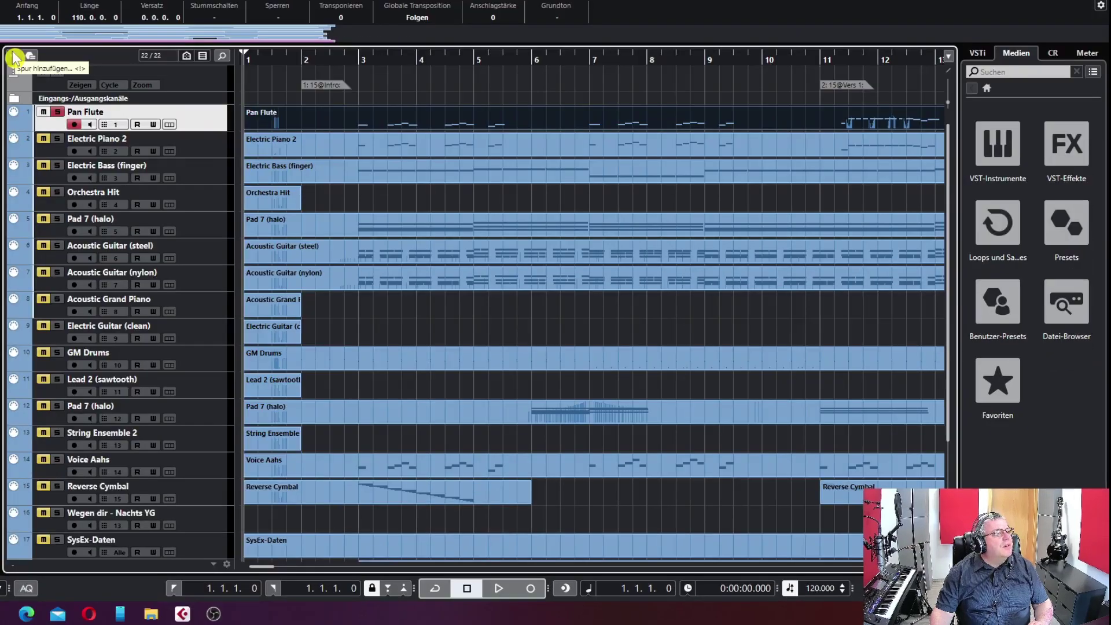
- Add one mono audio track with Mono In 3 (Input 3) as its input and Stereo Out as its output
click(14, 57)
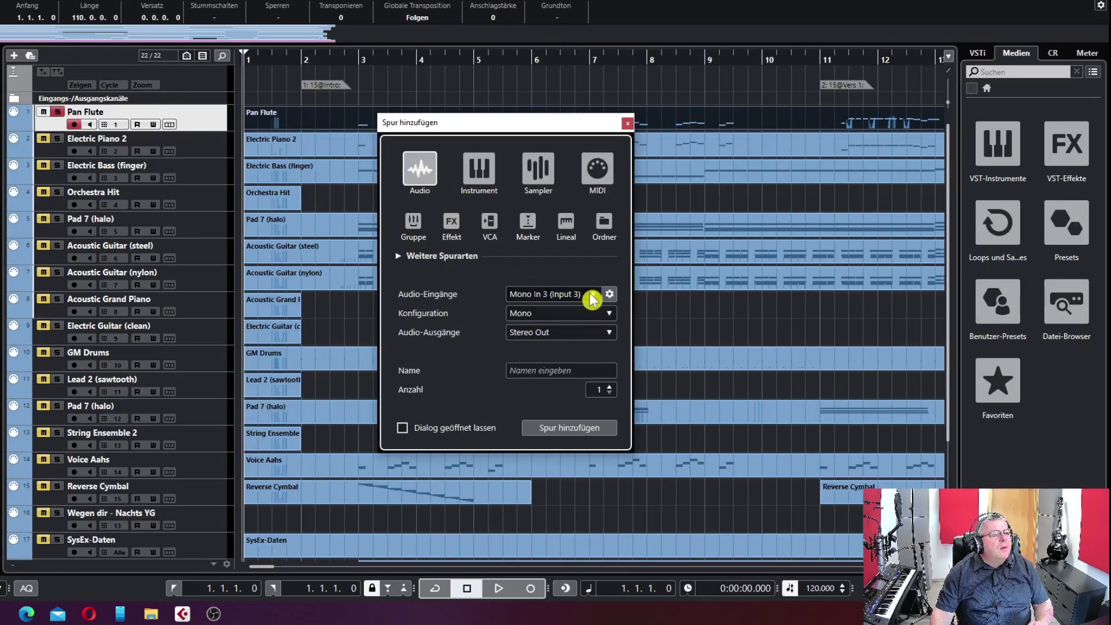
drag(534, 127, 556, 59)
click(617, 231)
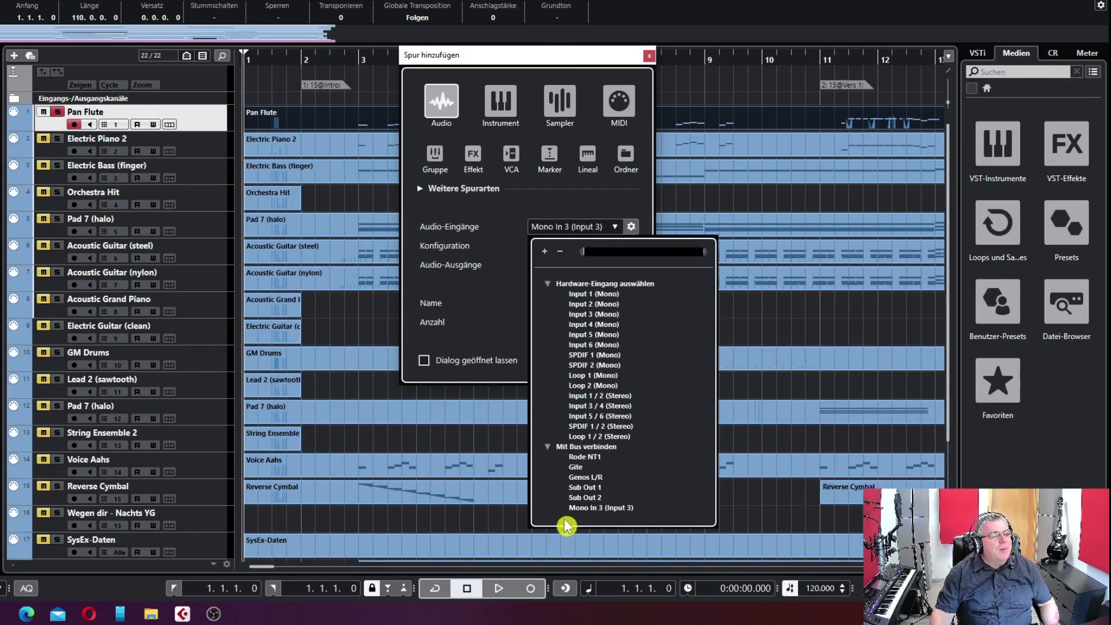
click(583, 478)
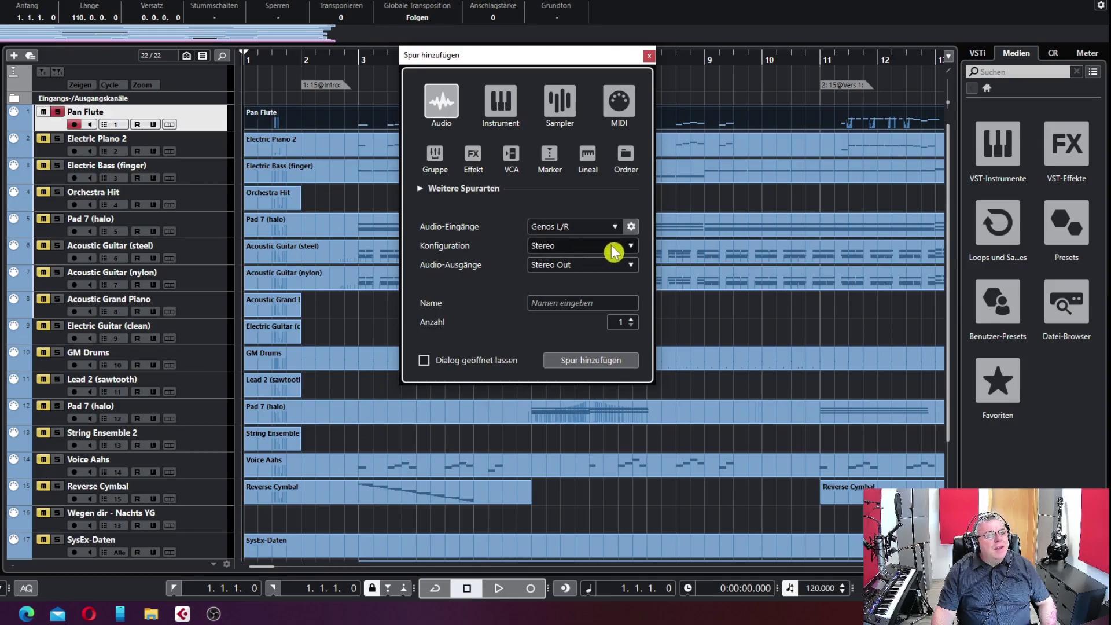
click(630, 248)
click(556, 264)
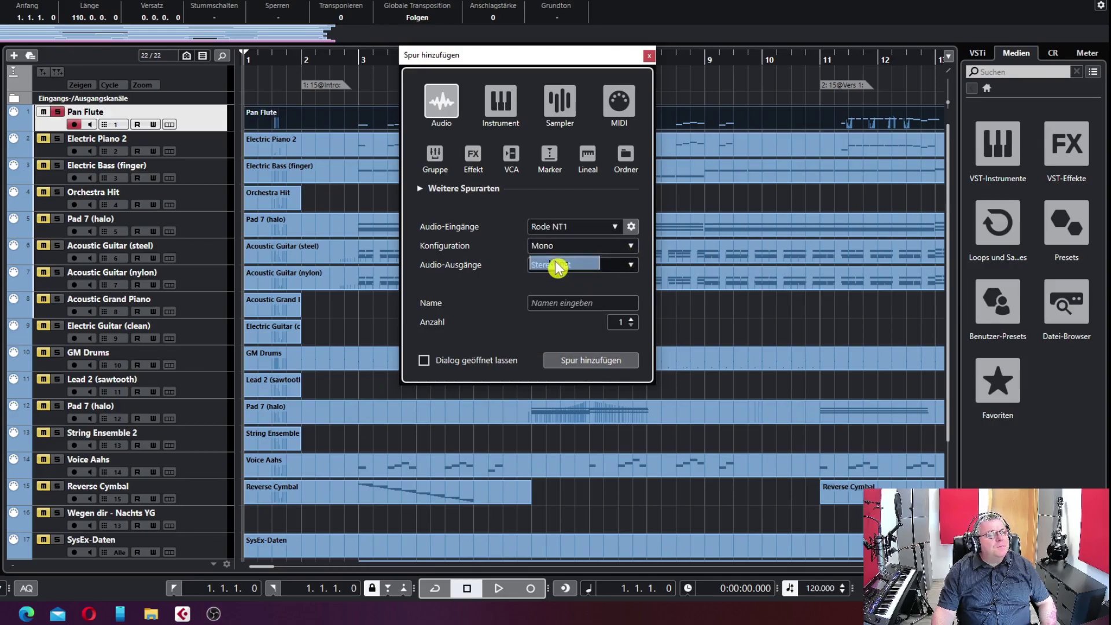
click(615, 231)
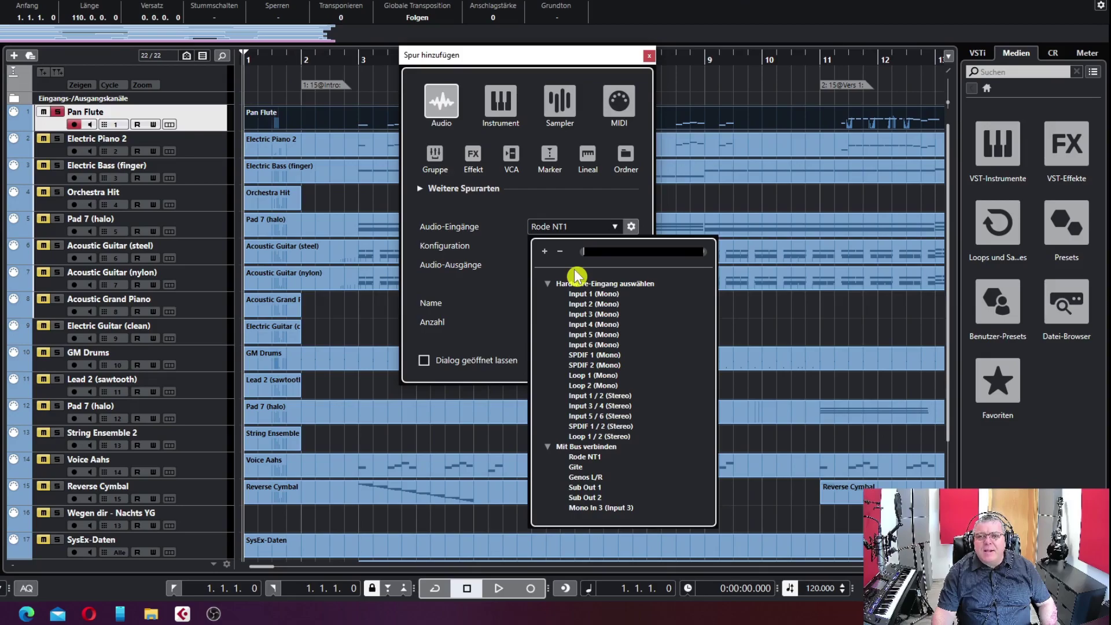
click(582, 319)
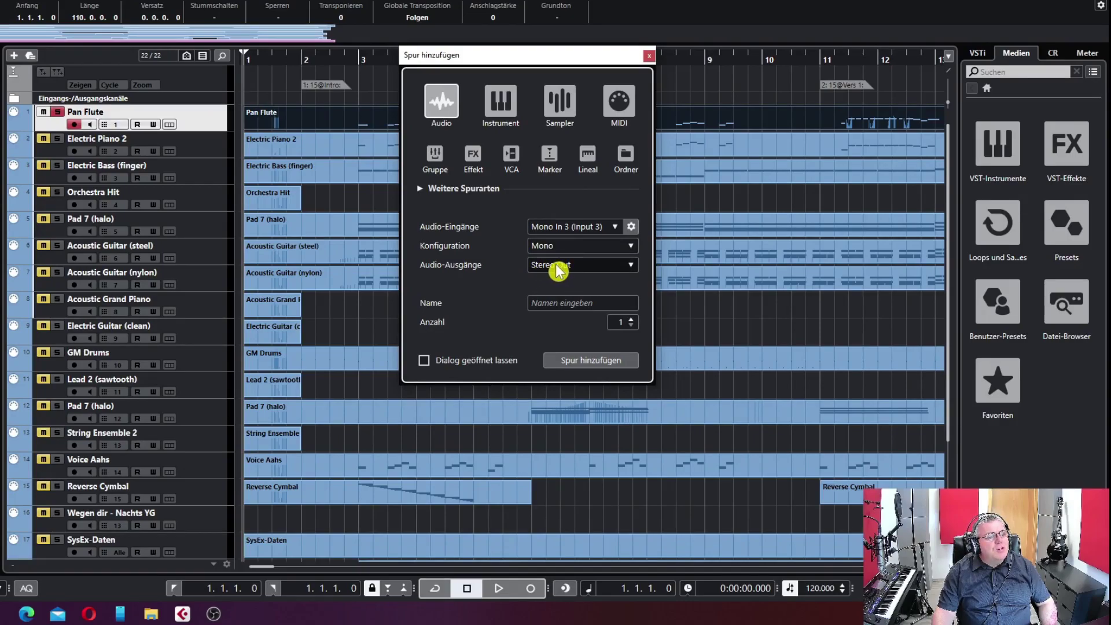
click(580, 364)
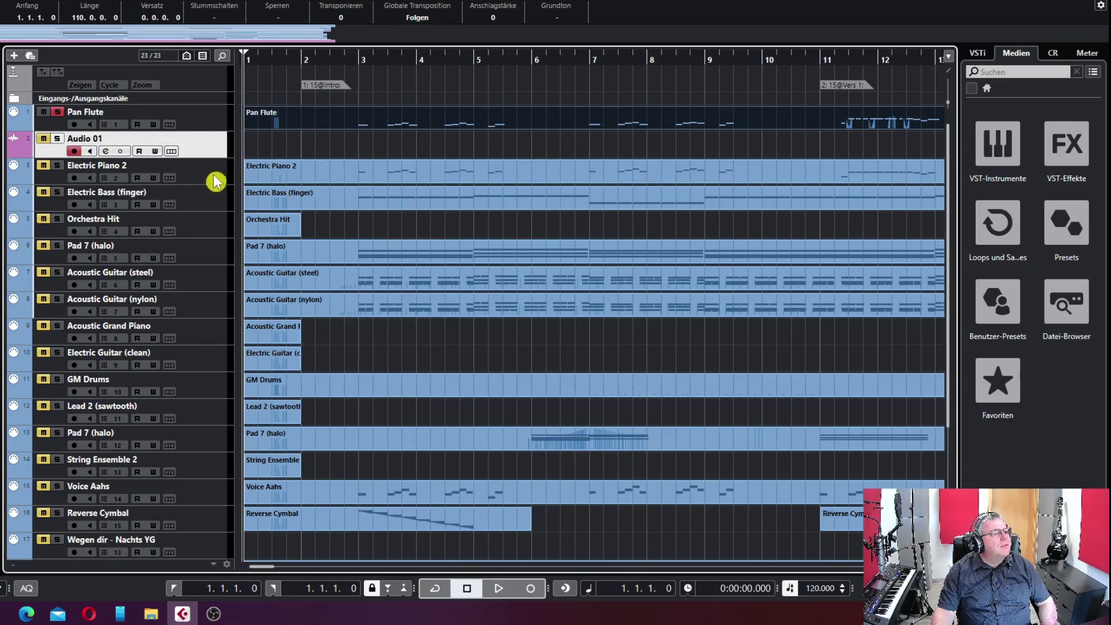
- Rename the new audio track "Panflöte" and keep it selected for recording
double_click(117, 139)
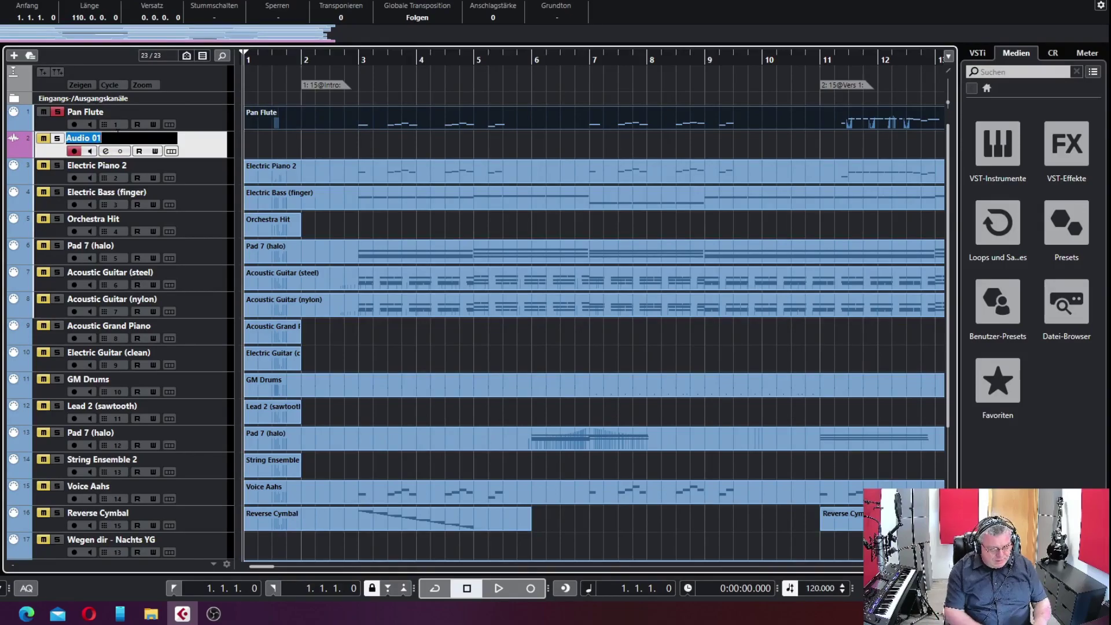
text(Panflöte)
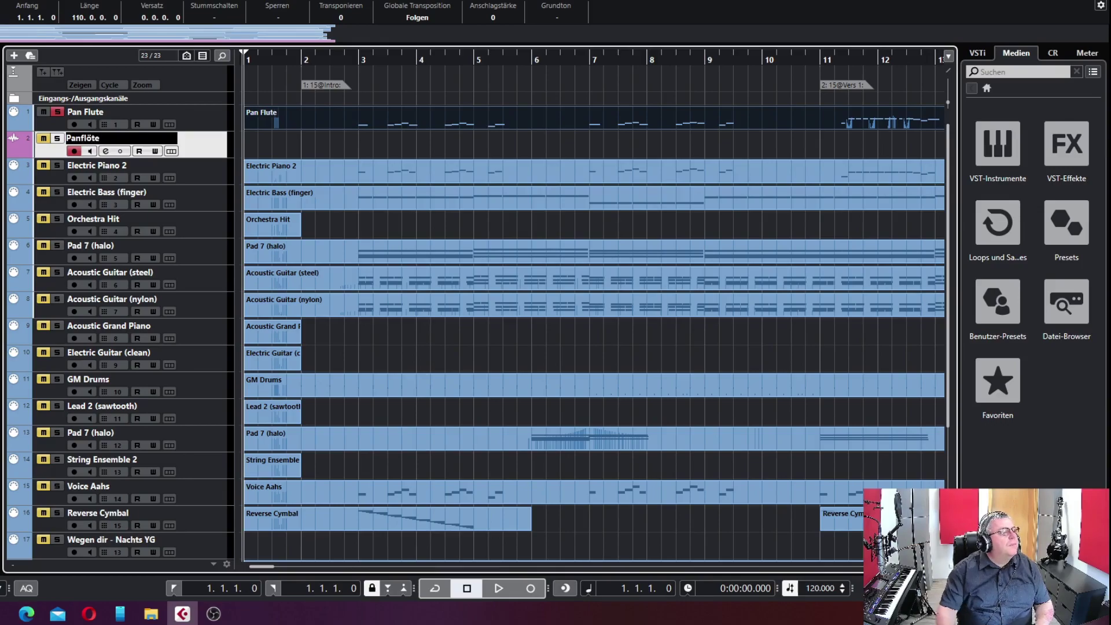
click(203, 173)
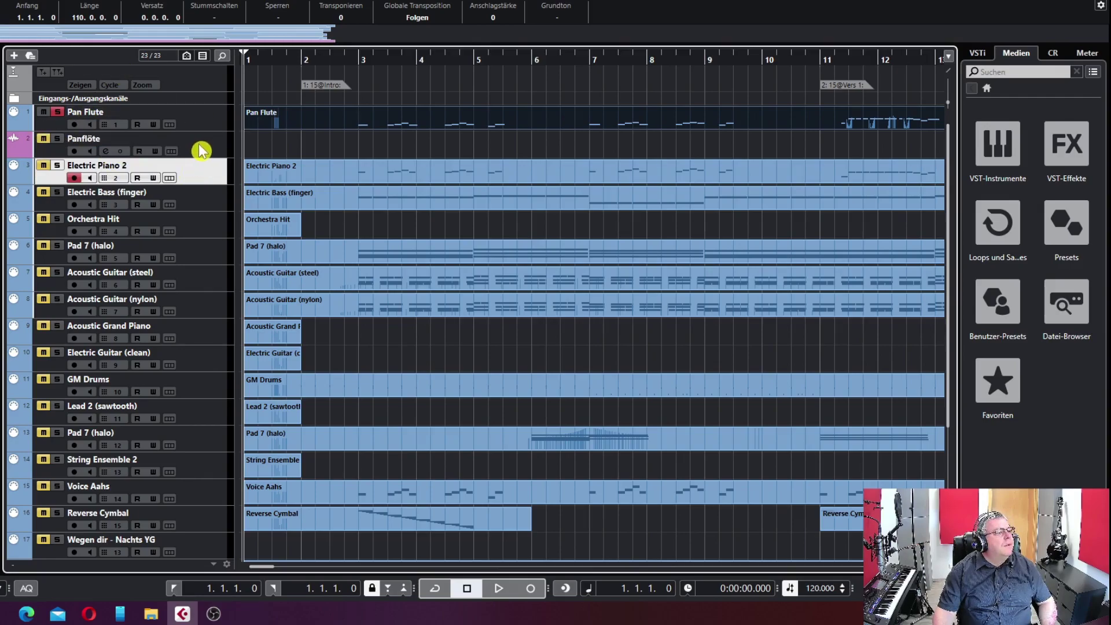
click(201, 151)
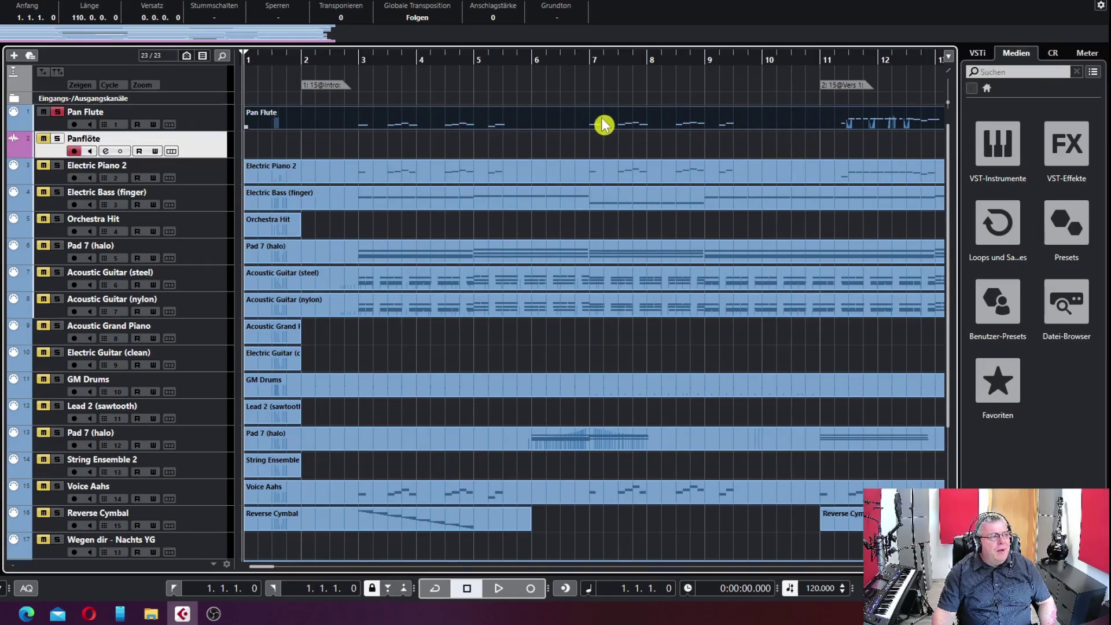
- Record the soloed Pan Flute onto the Panflöte audio track from the project start to about bar 112
click(57, 114)
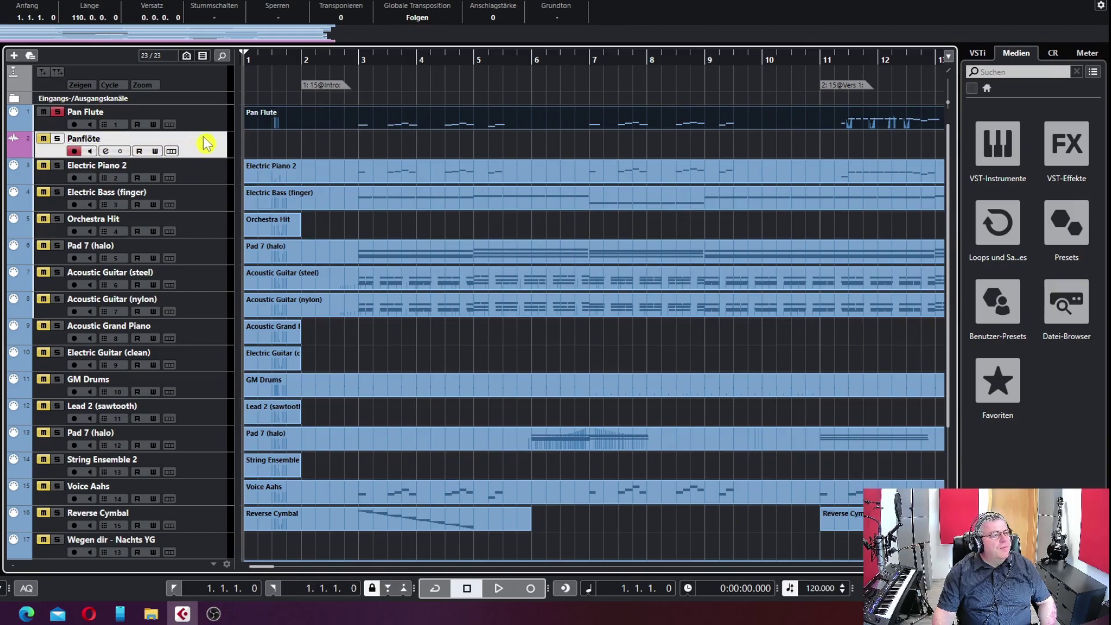
click(527, 592)
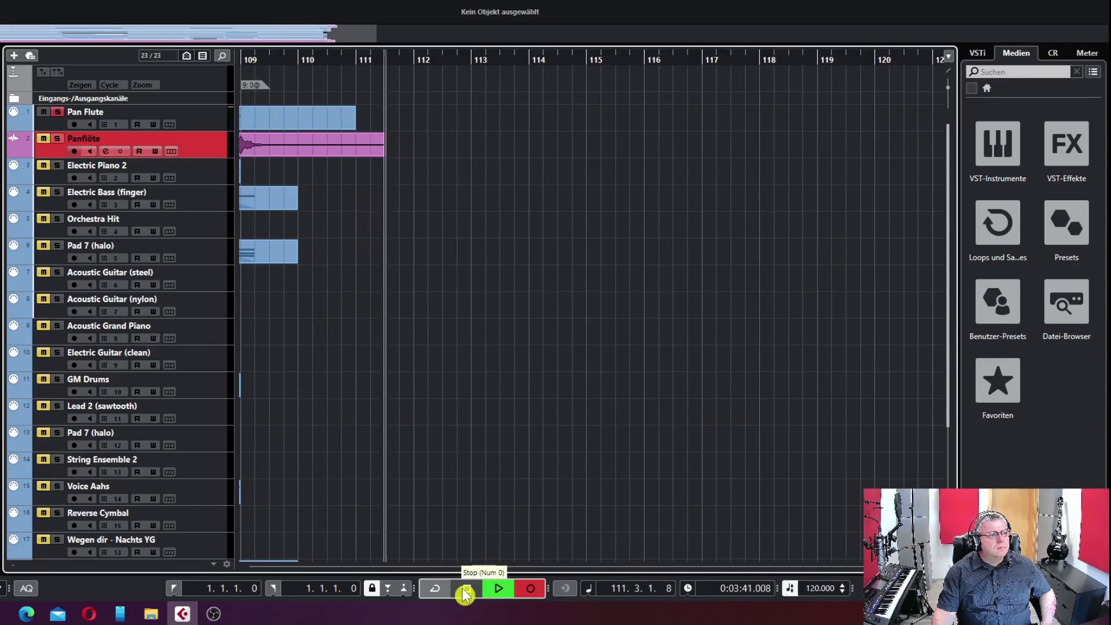
click(463, 589)
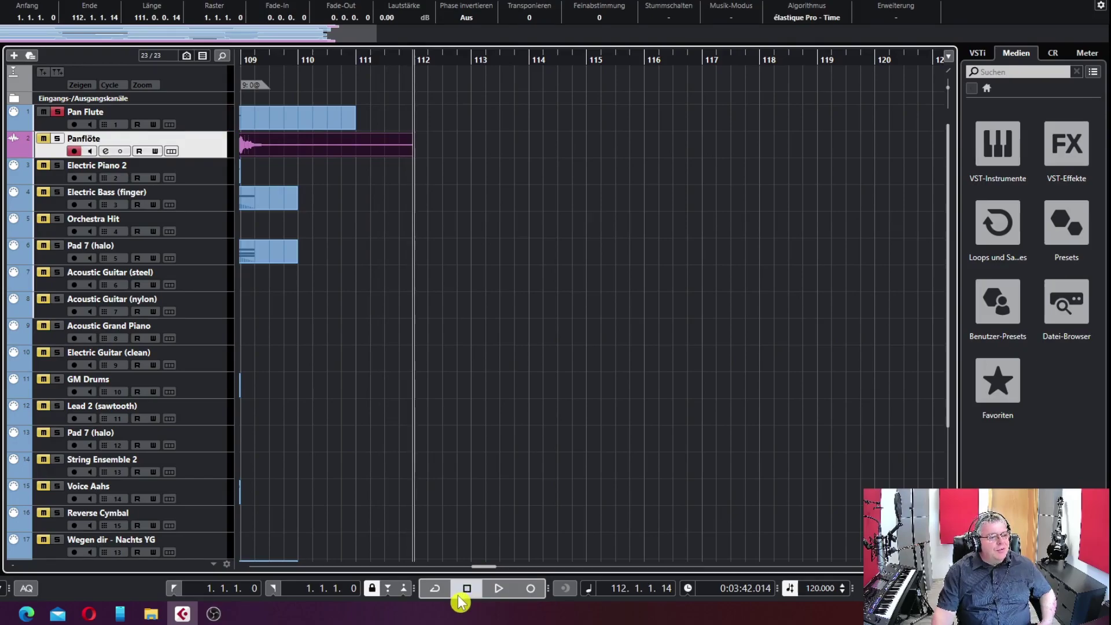
- Stop the Panflöte recording at about bar 112 and return to the project start
click(470, 595)
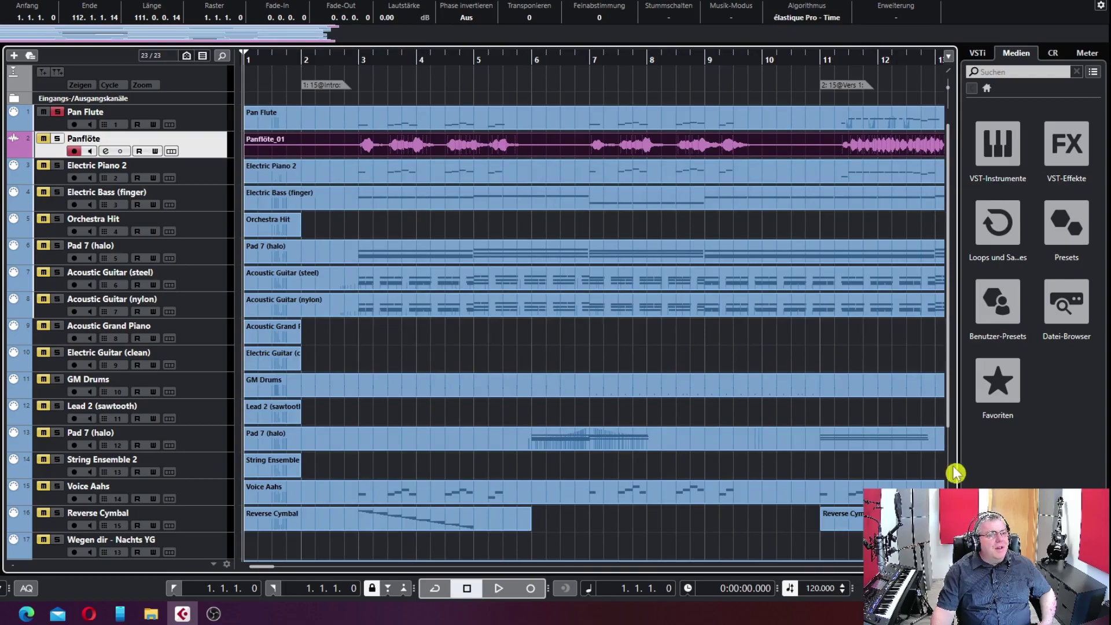
- Select the Electric Piano 2 track and open its MIDI part in the Key Editor
click(204, 176)
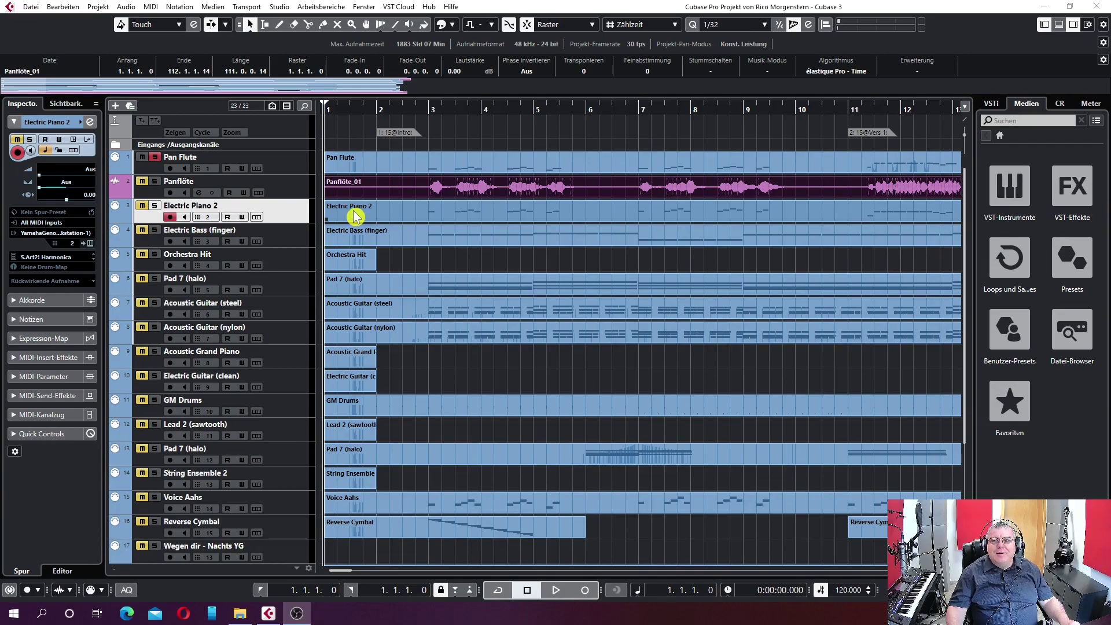
click(153, 10)
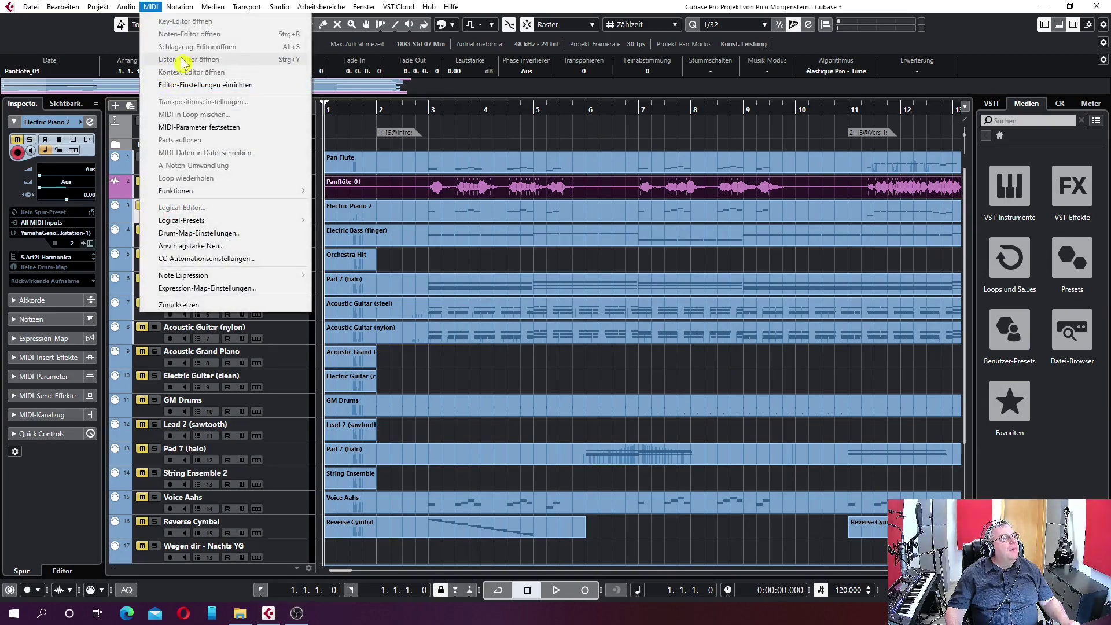
click(419, 262)
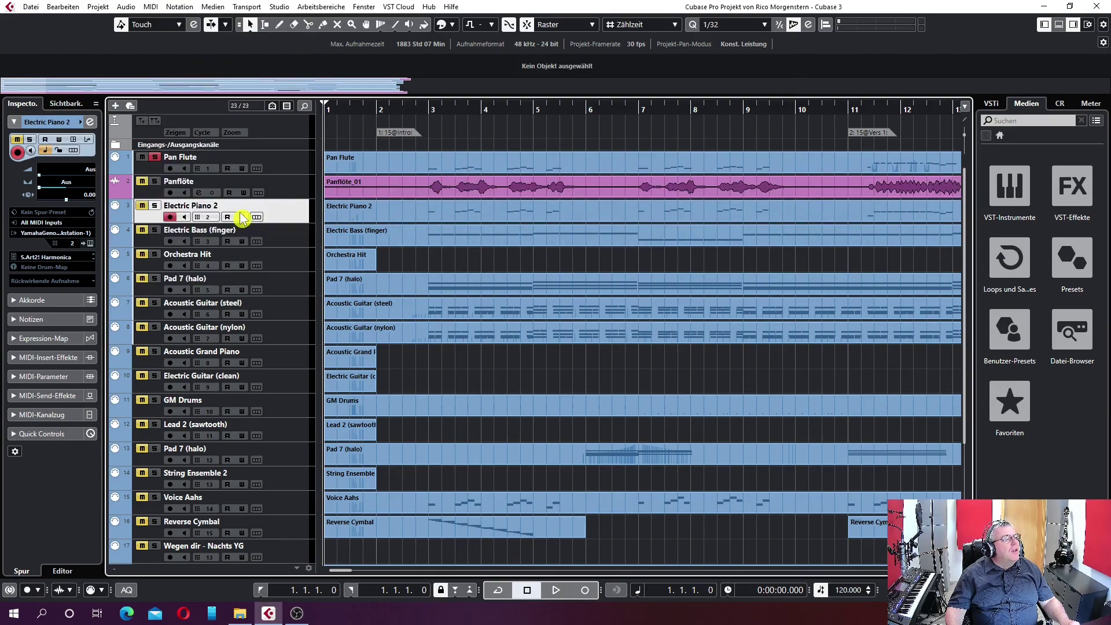
click(346, 214)
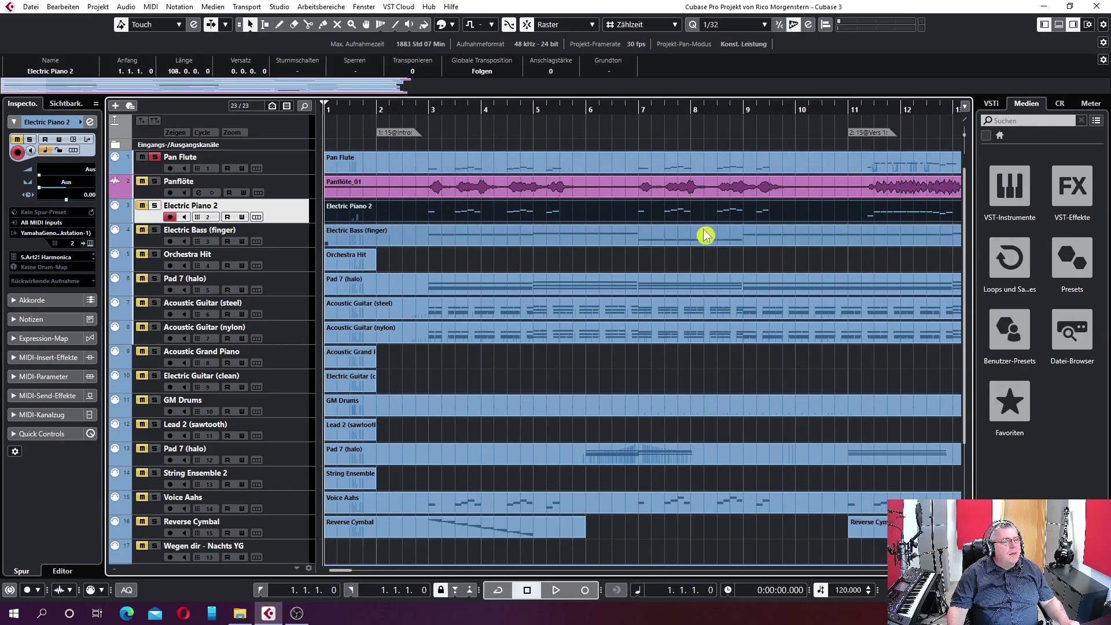
double_click(608, 215)
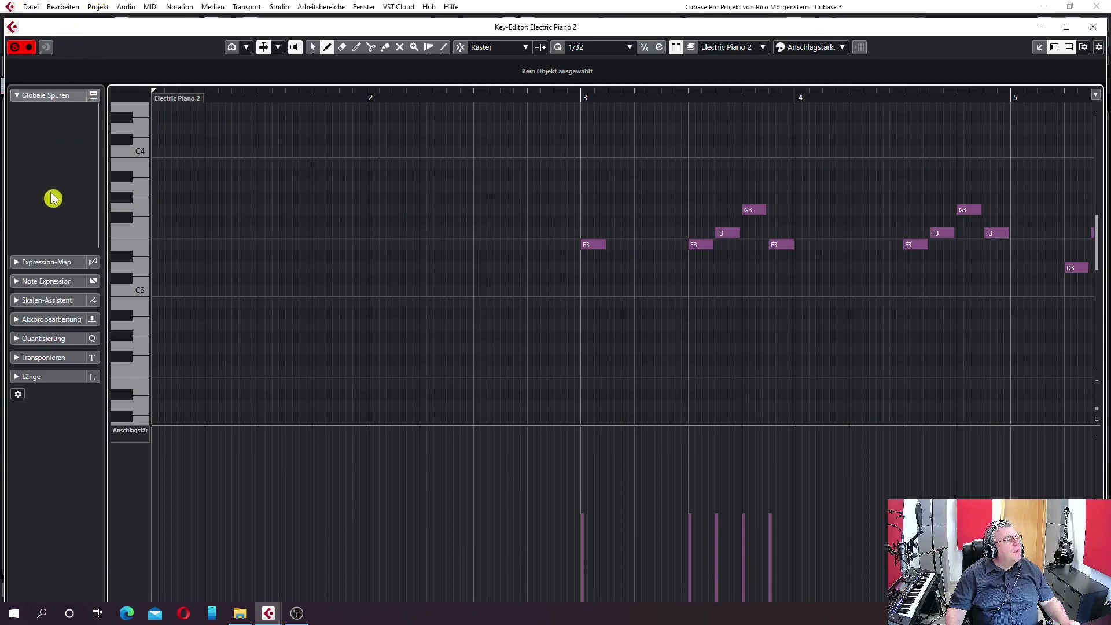
click(152, 6)
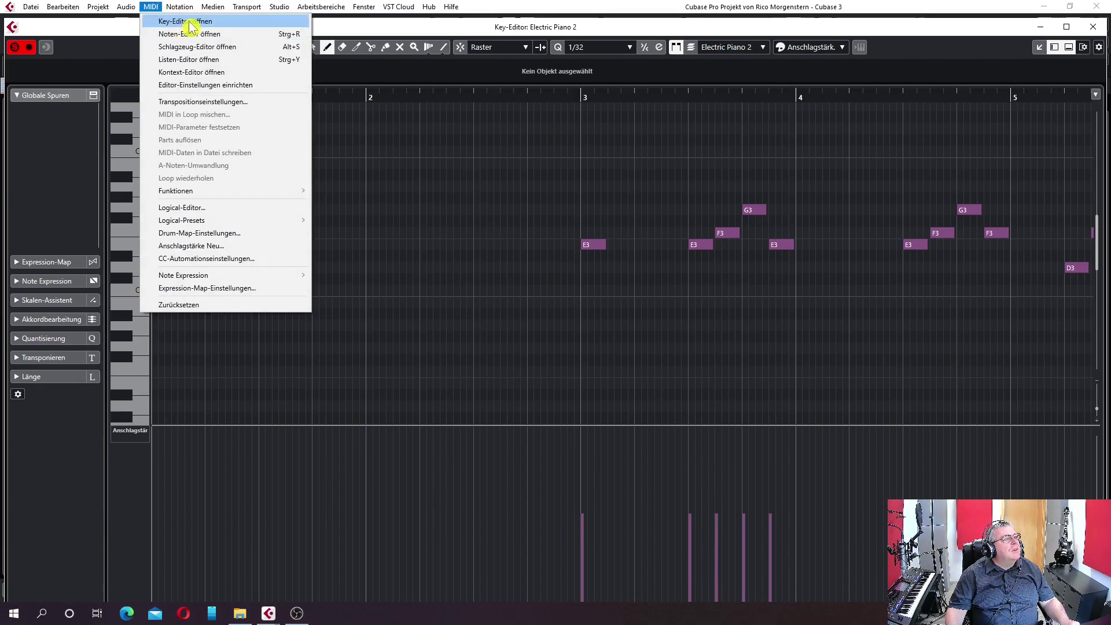
click(387, 360)
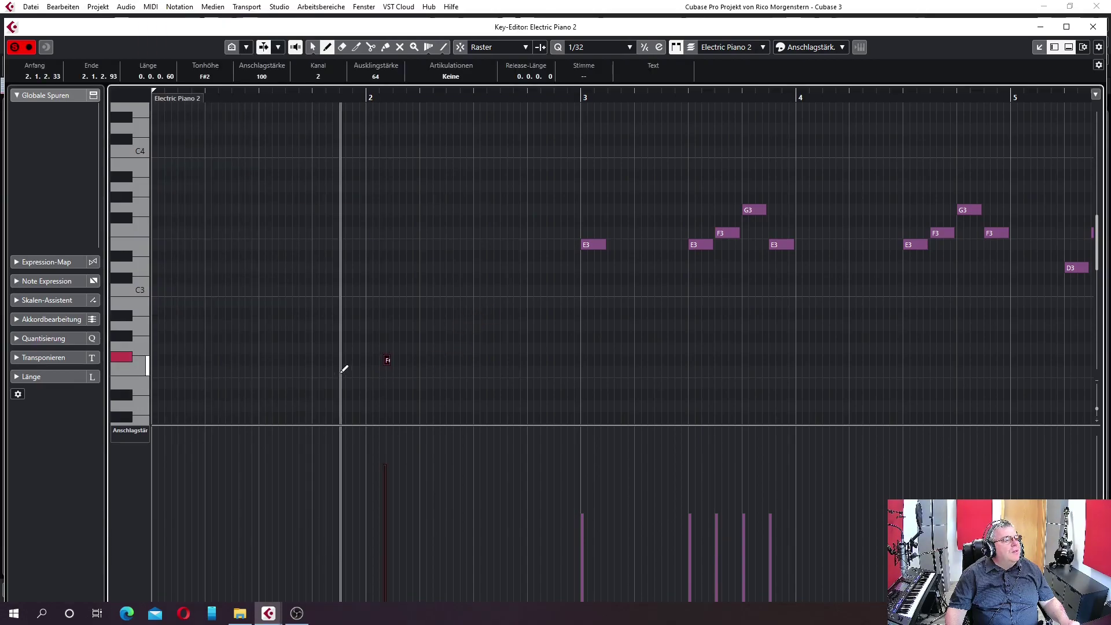
right_click(386, 364)
click(386, 364)
right_click(401, 366)
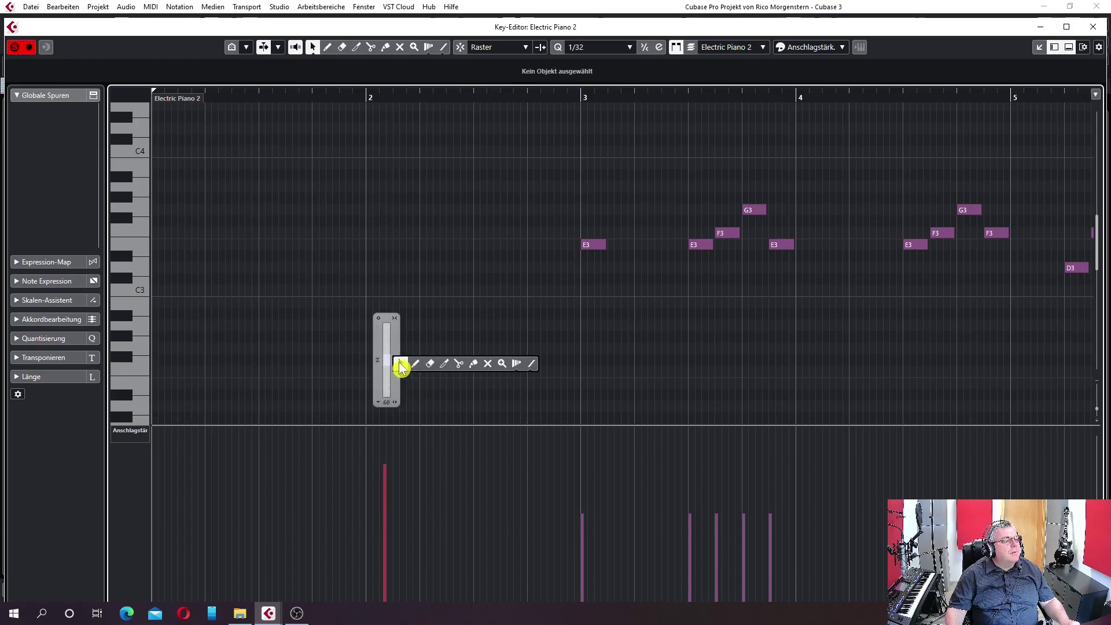
click(432, 363)
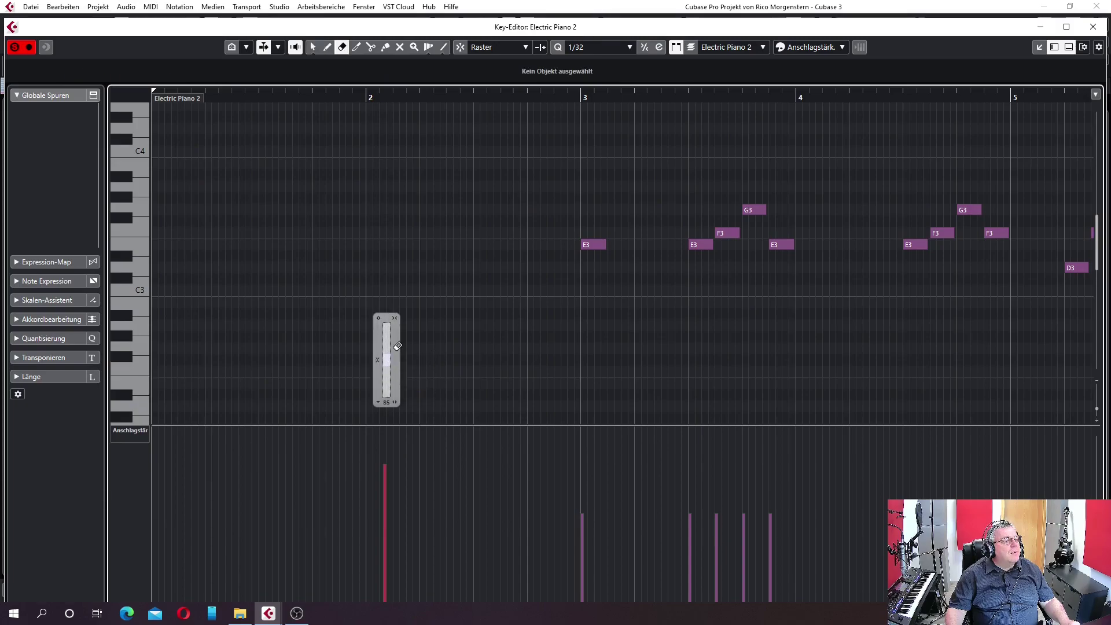
click(355, 337)
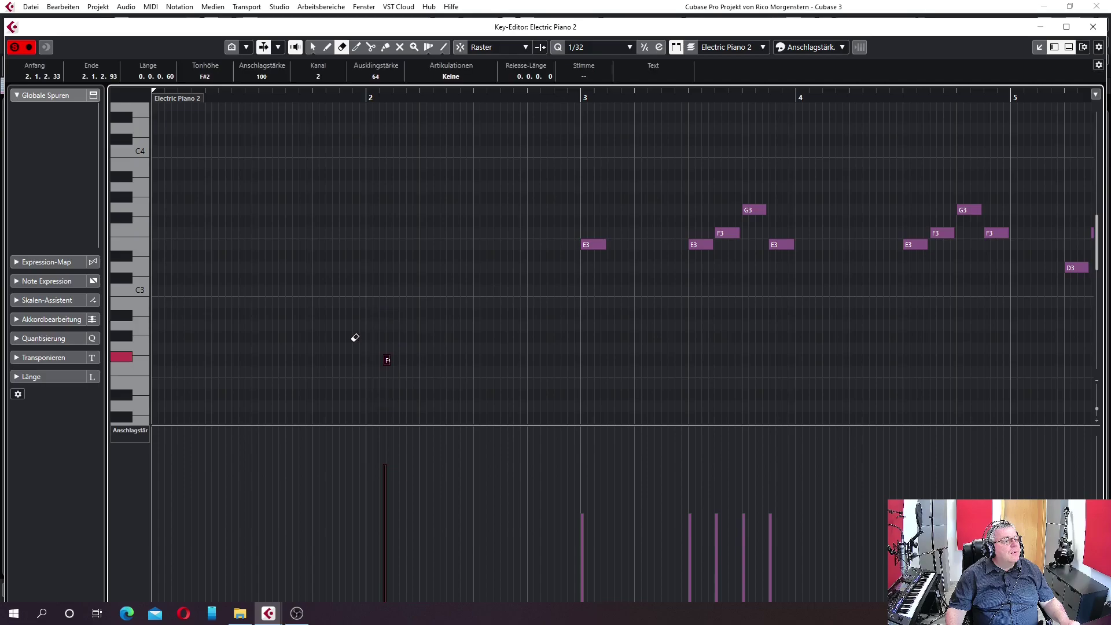
click(388, 358)
- Show the CC 91 (ExtEff 1 Depth) controller data of the Electric Piano 2 part and delete its event in bar 1
key(1)
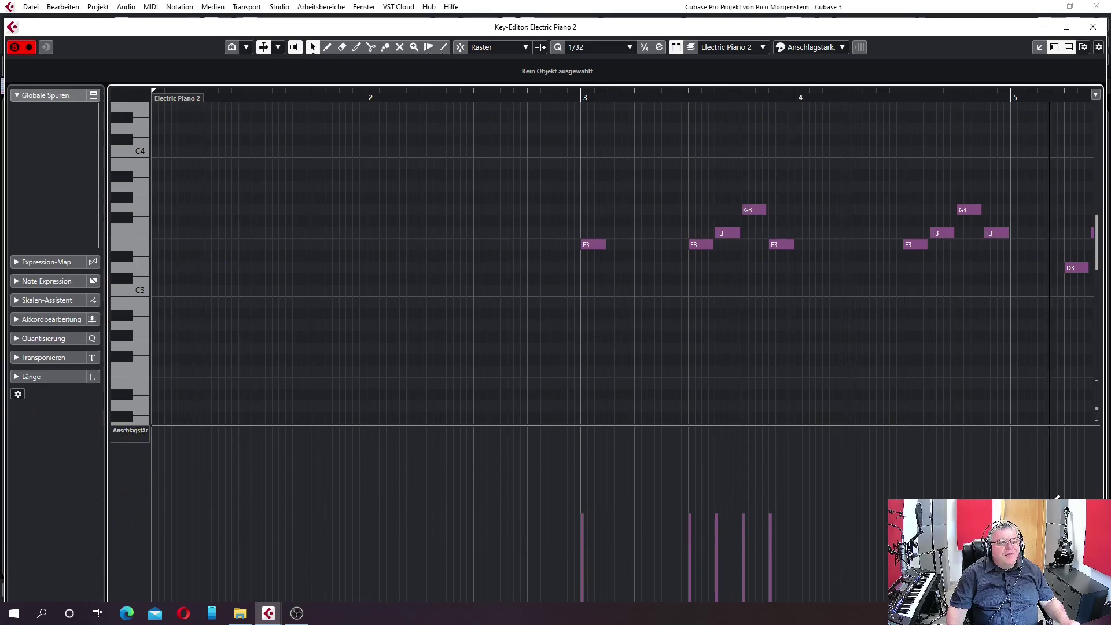
click(135, 435)
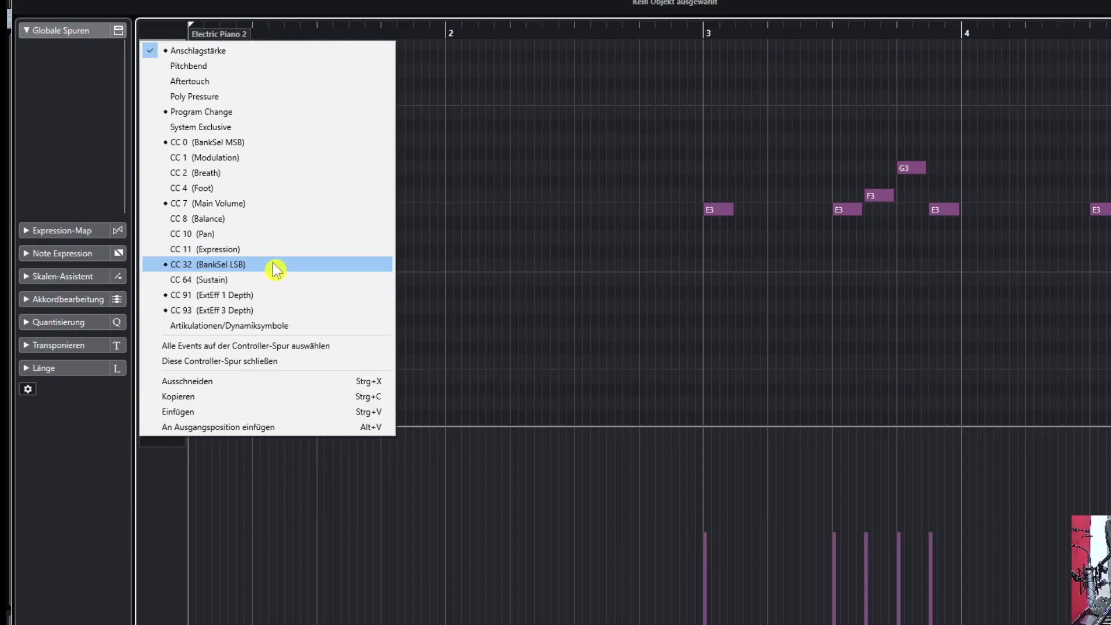
click(181, 295)
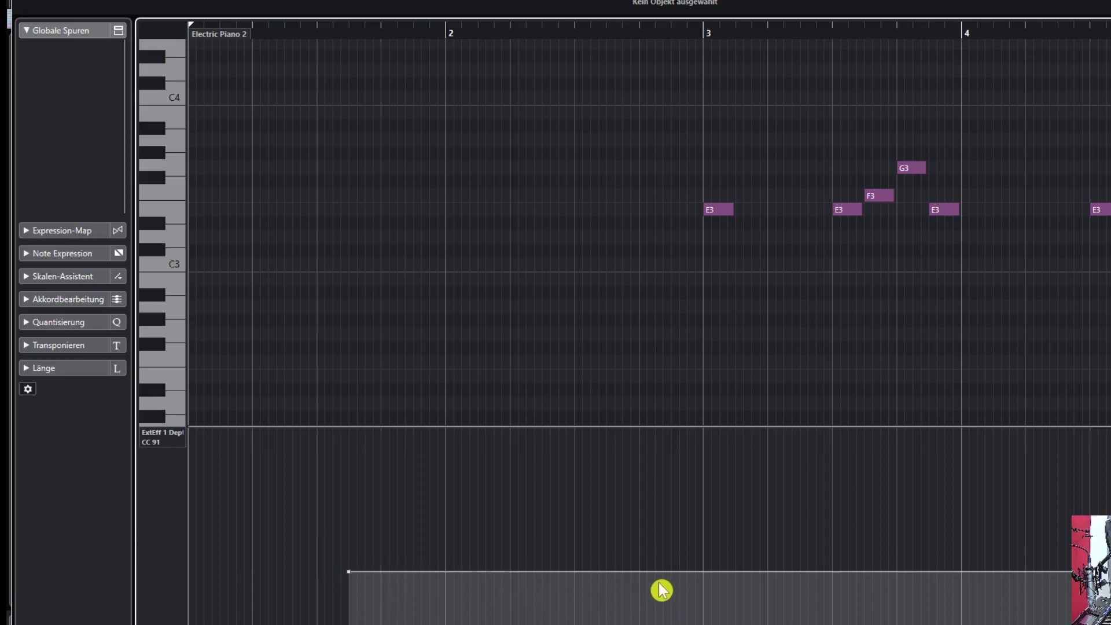
click(172, 440)
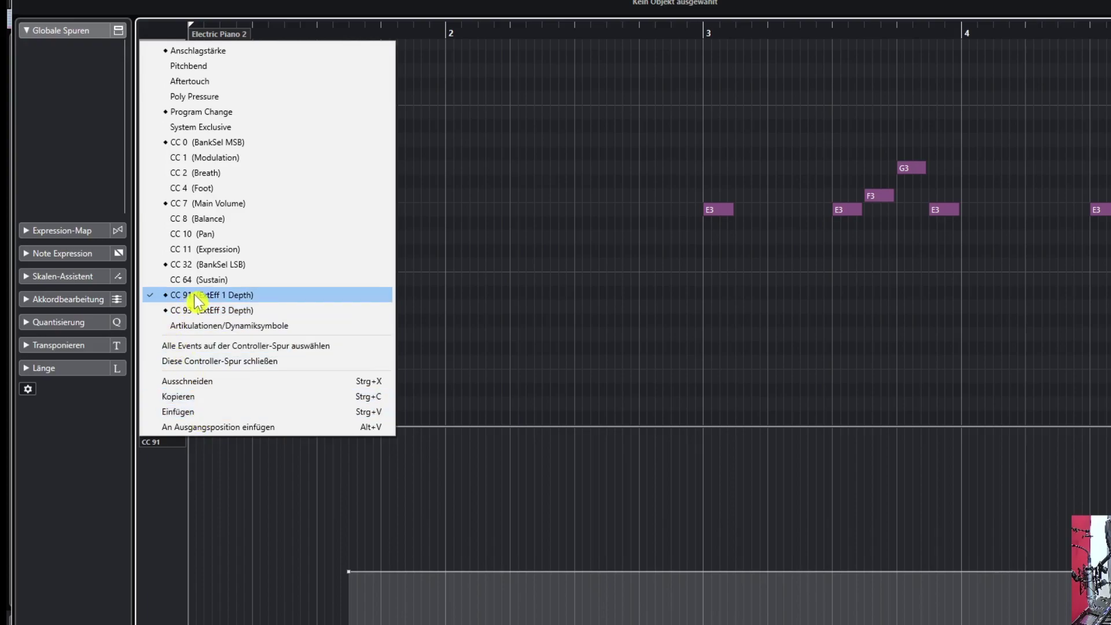
click(351, 579)
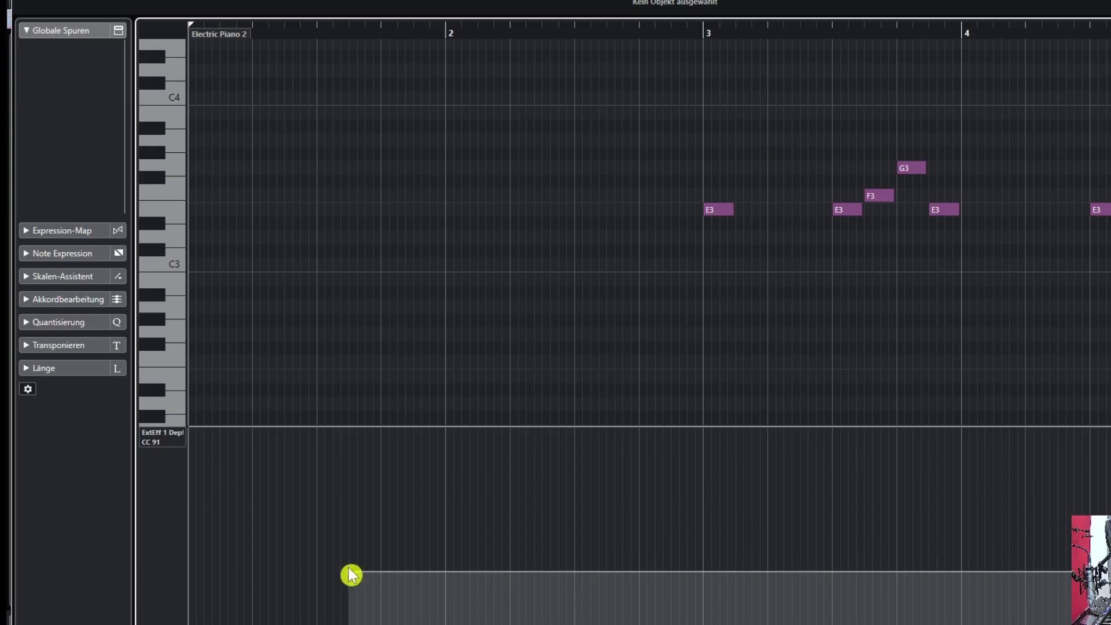
drag(346, 547, 529, 624)
drag(714, 603, 715, 603)
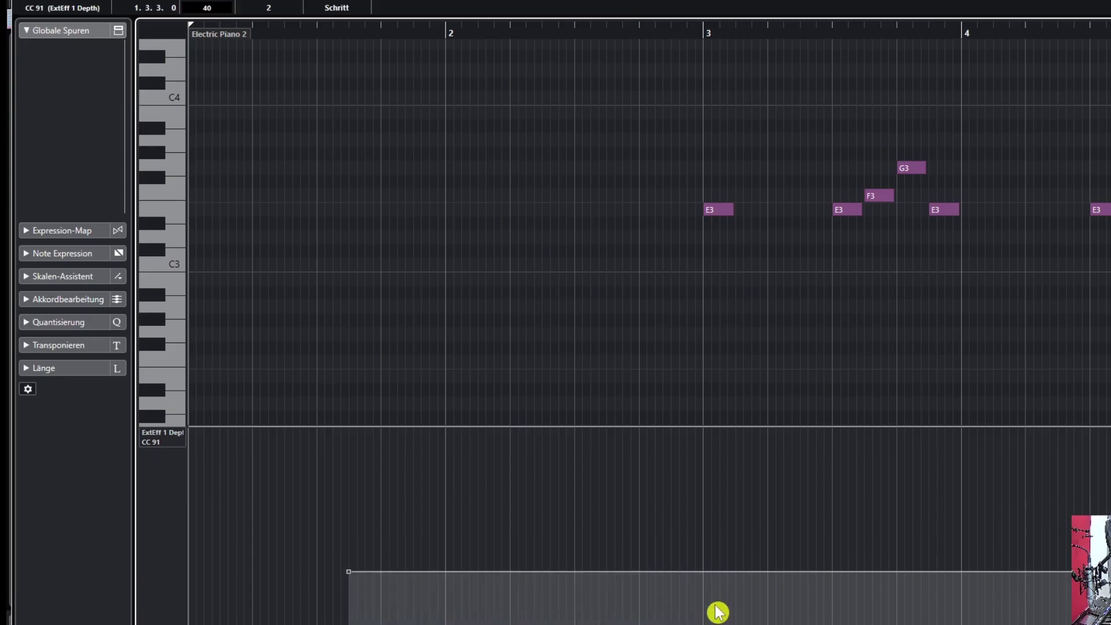
key(Delete)
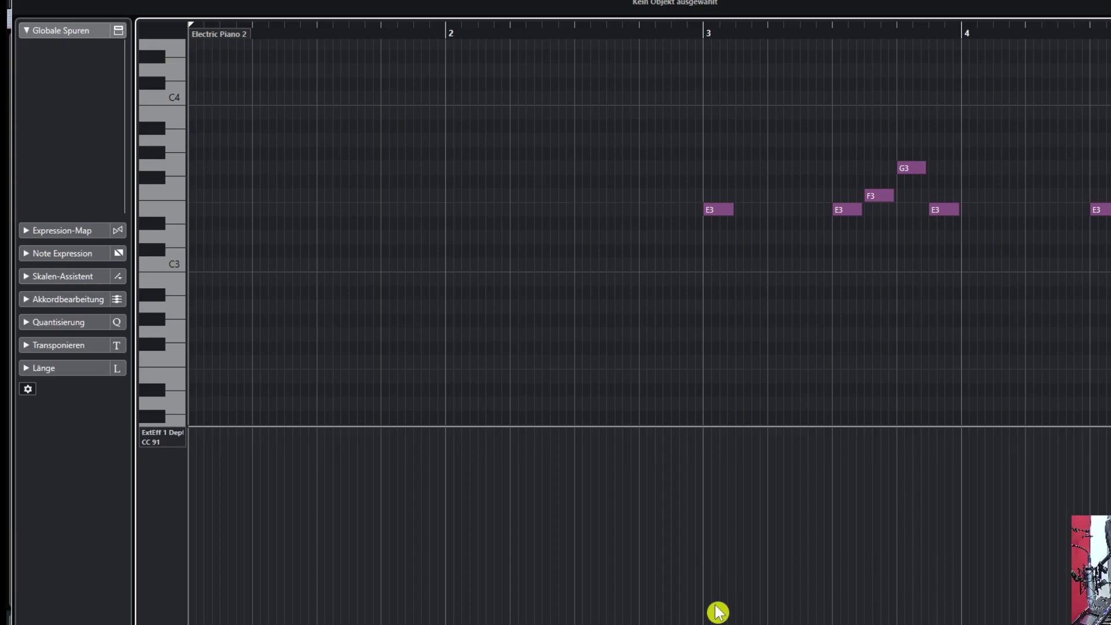
- Delete the CC 93 (ExtEff 3 Depth) event from the Electric Piano 2 part and close the Key Editor
click(156, 443)
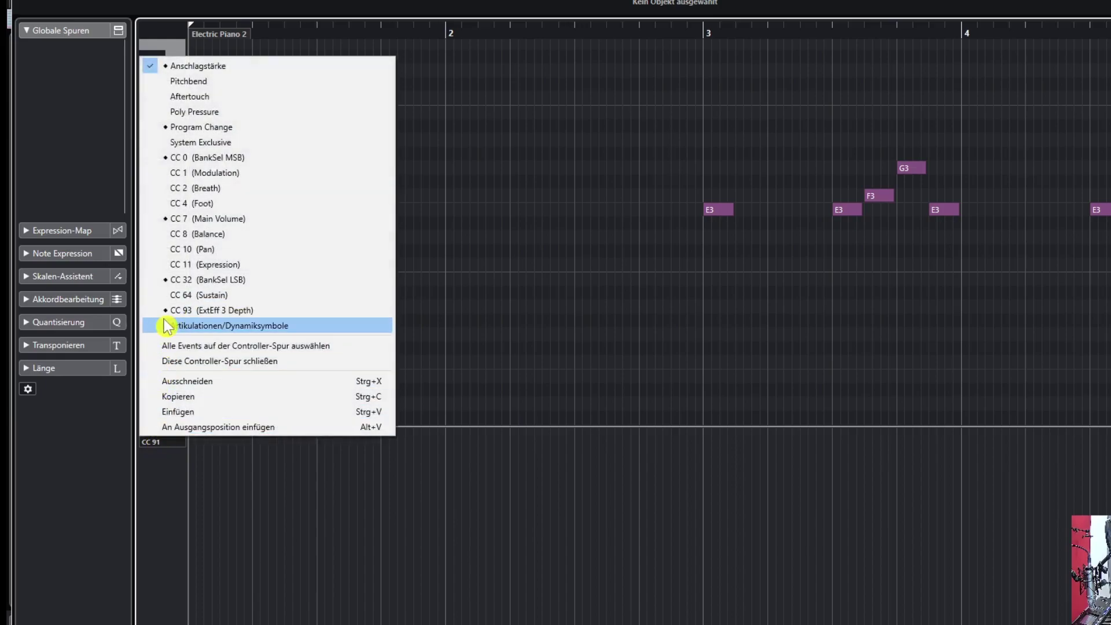
click(198, 316)
drag(330, 537, 430, 605)
key(Delete)
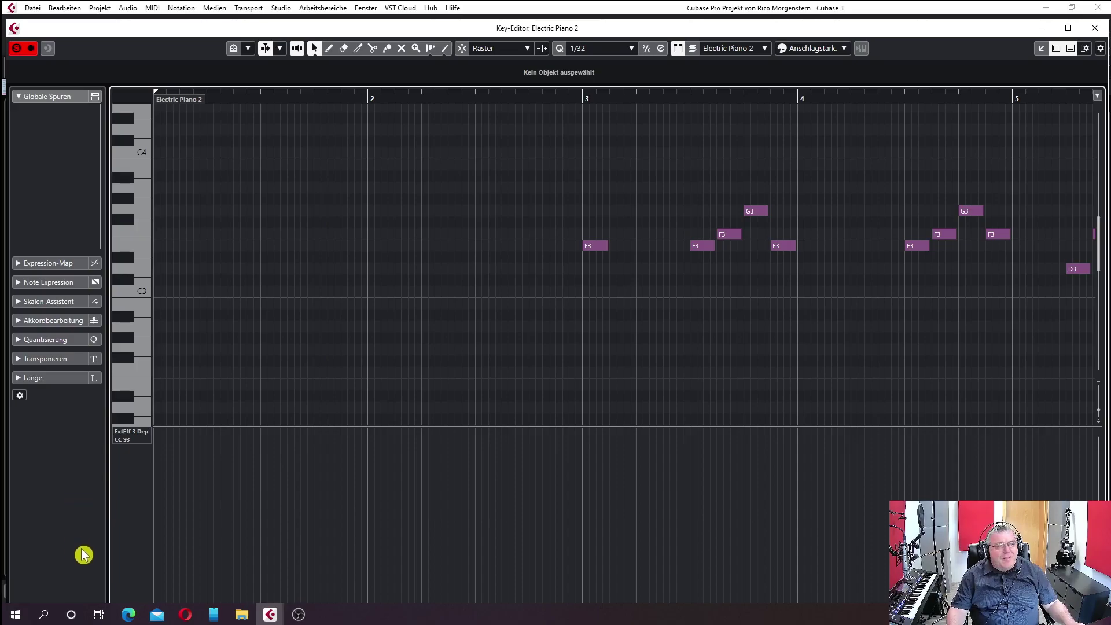
key(Return)
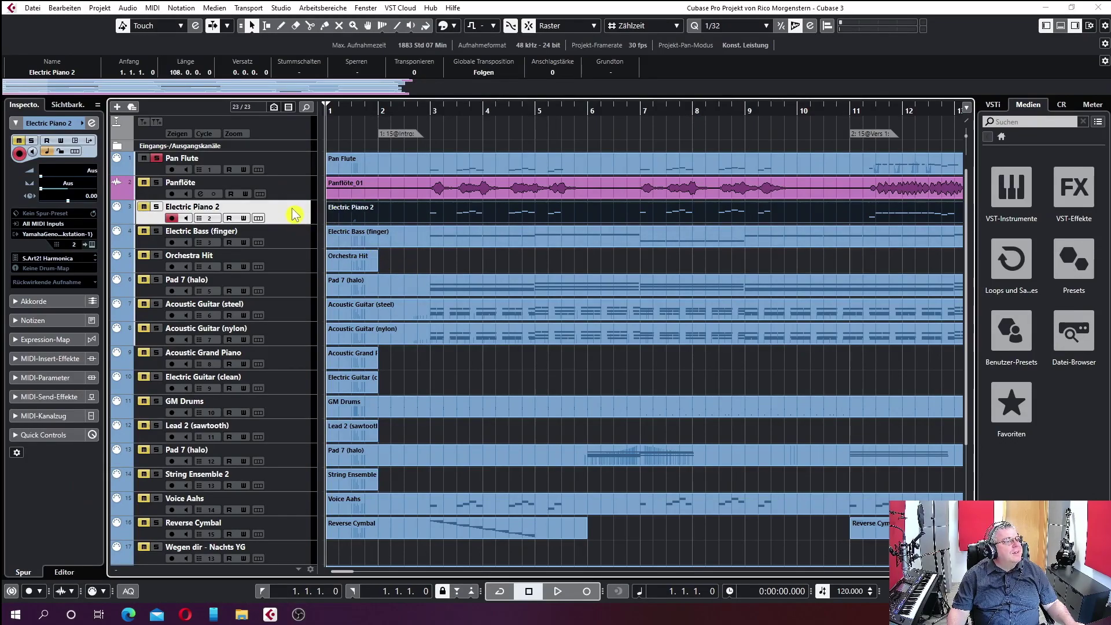
- Add one mono audio track with Mono In 3 (Input 3) and Stereo Out, and switch the solo from Pan Flute to Electric Piano 2
click(119, 108)
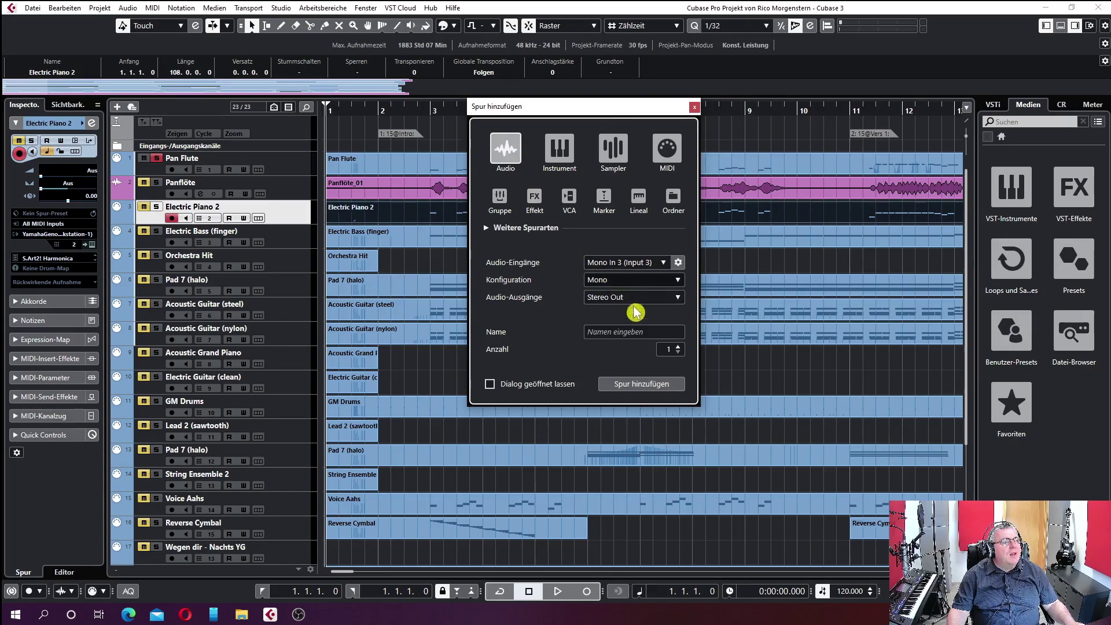
click(623, 384)
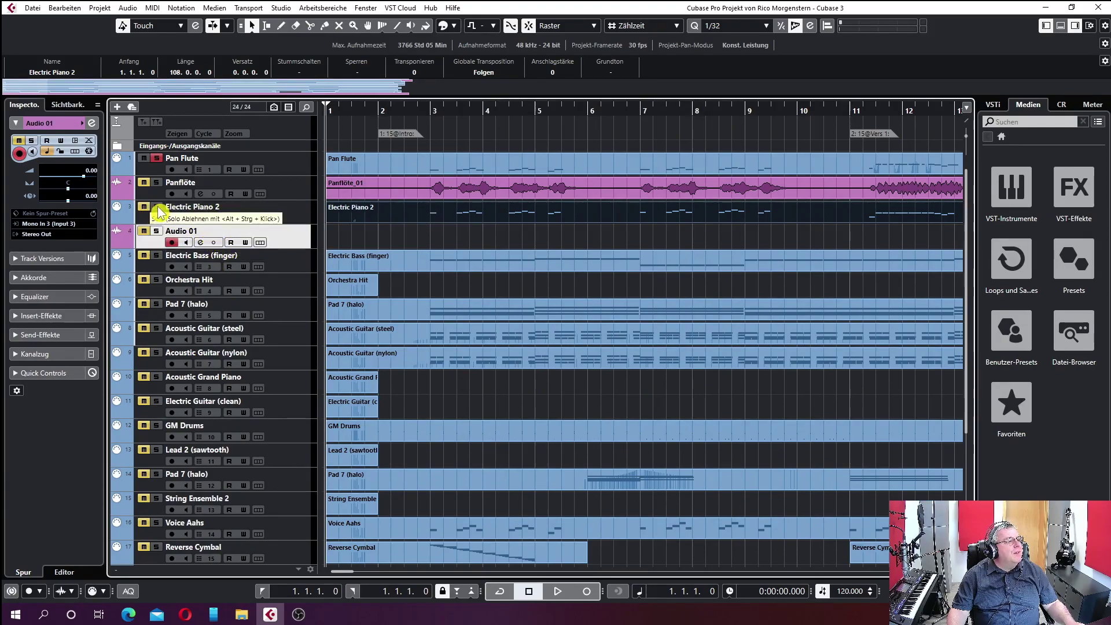
click(156, 159)
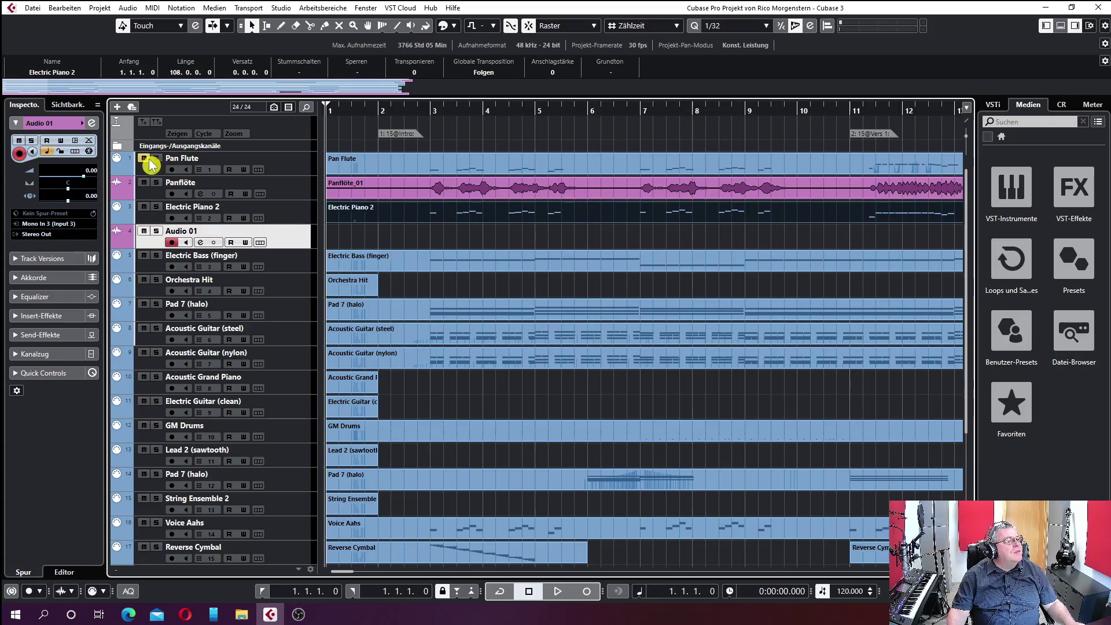
click(156, 208)
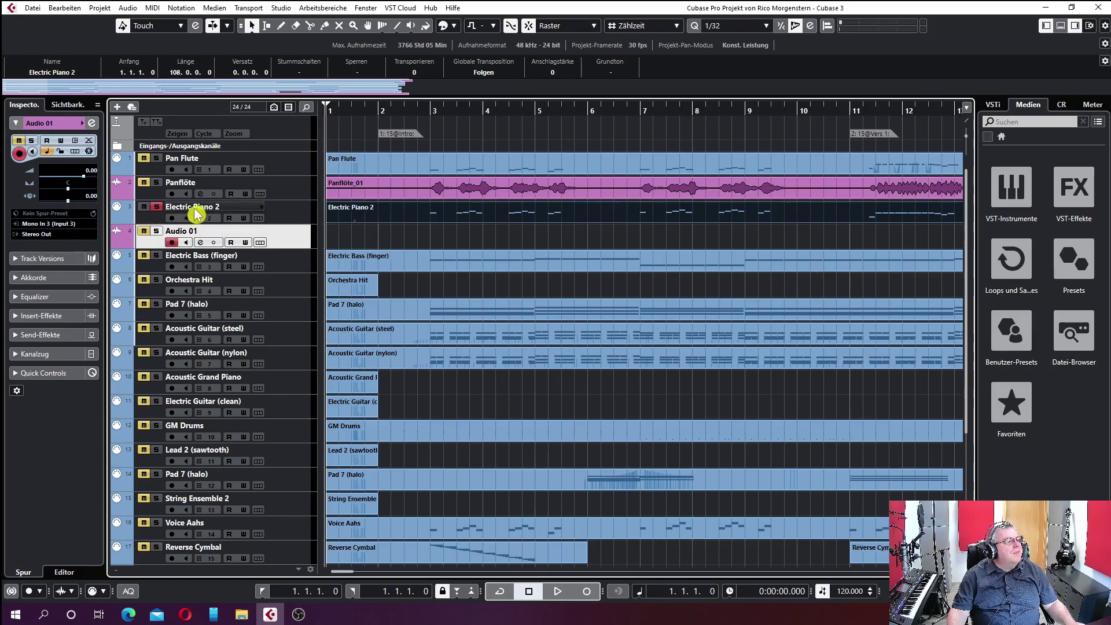
- Try to record the soloed Electric Piano 2 onto the Audio 01 track from the project start, and discard the take
click(587, 596)
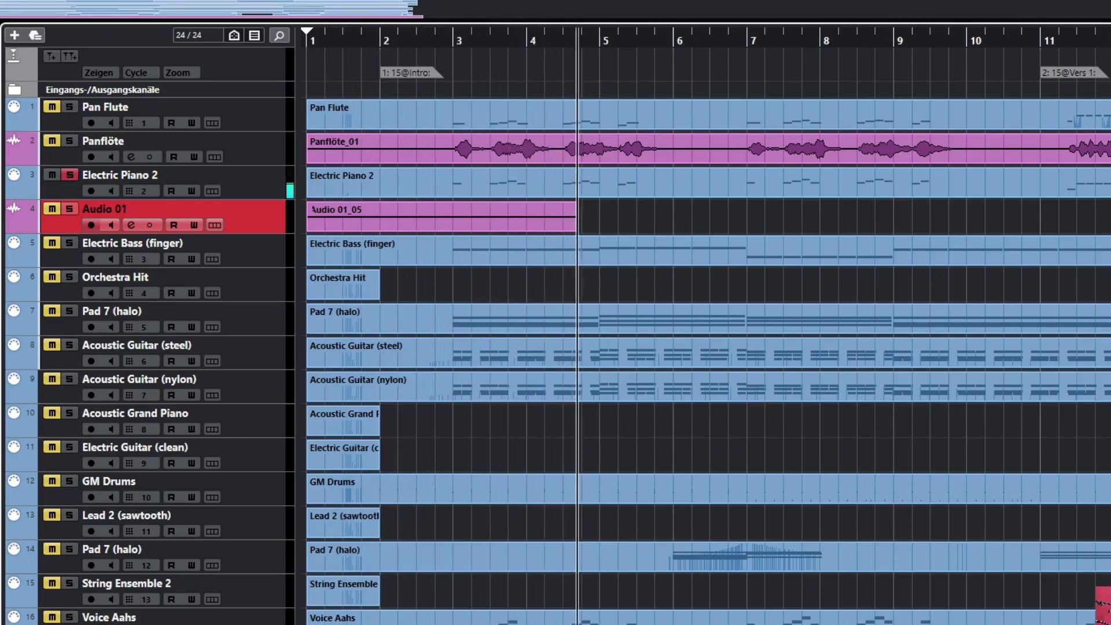
key(space)
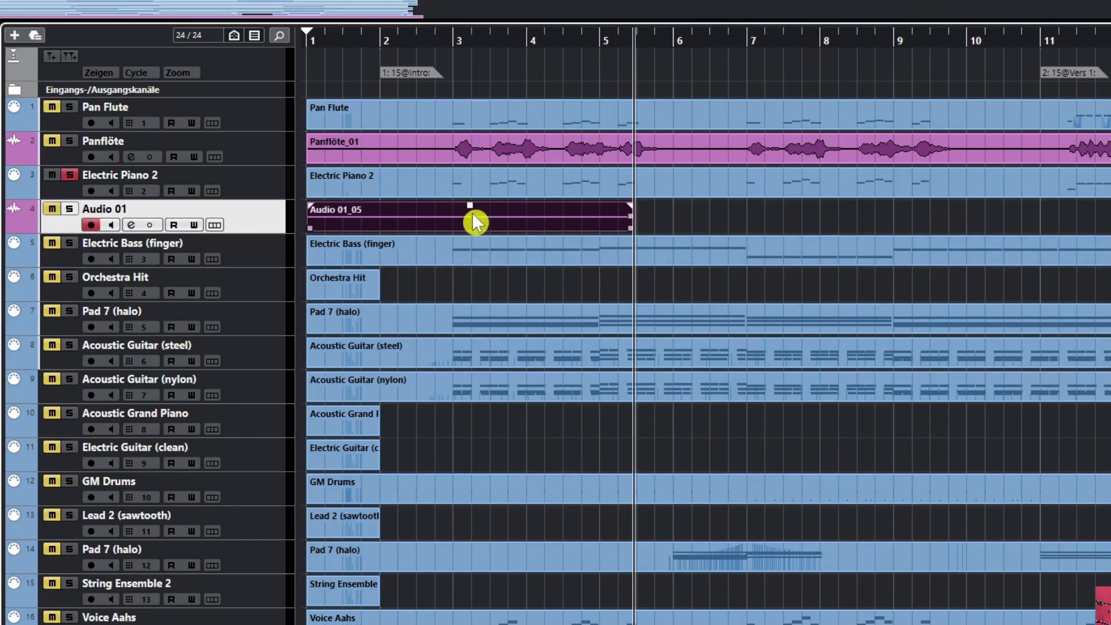
key(Delete)
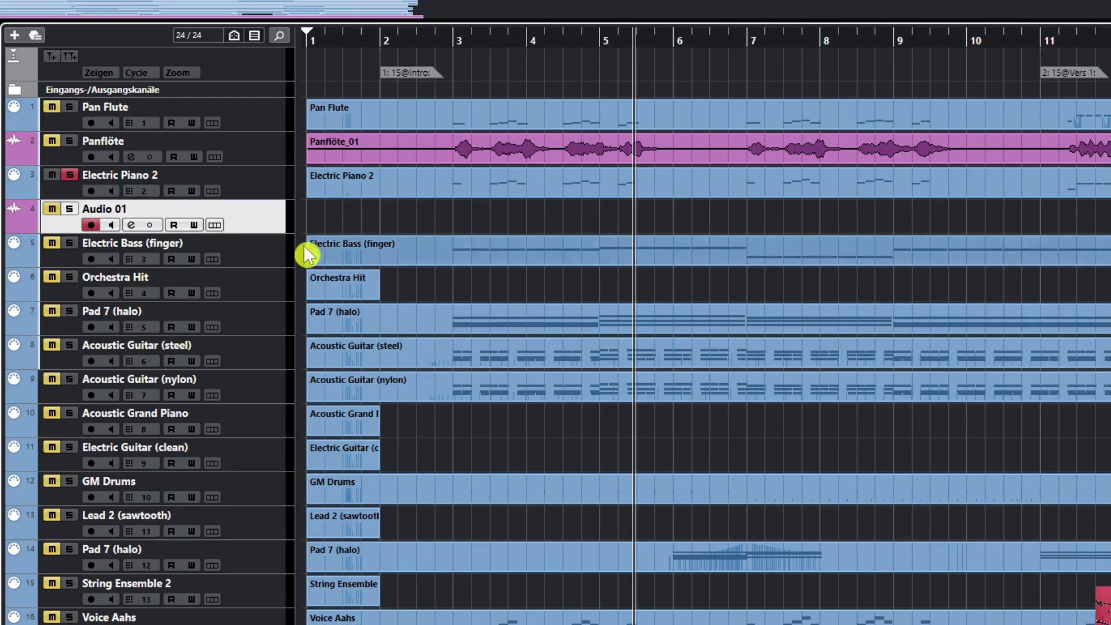
- Raise the CC 7 (Main Volume) event in the Electric Piano 2 part to 110 and close the Key Editor
click(340, 192)
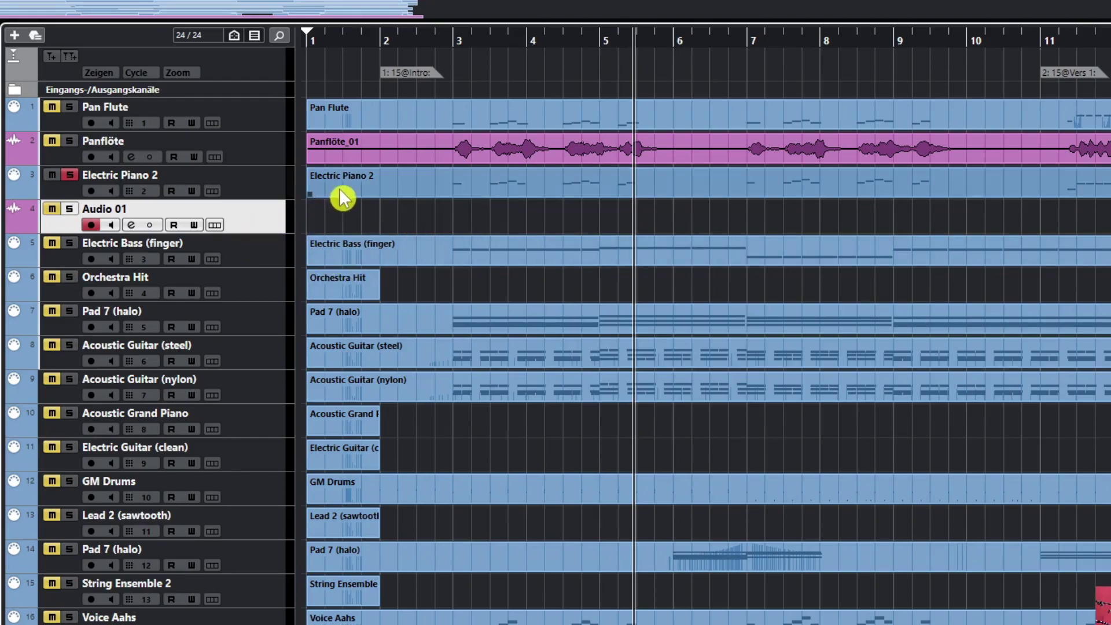
click(353, 185)
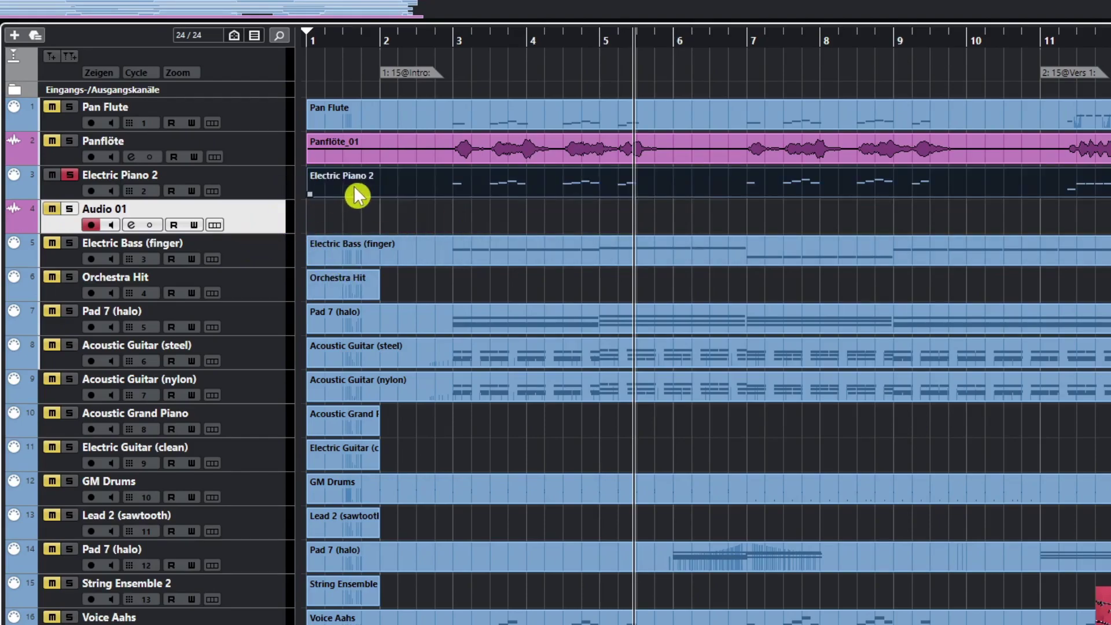
double_click(354, 188)
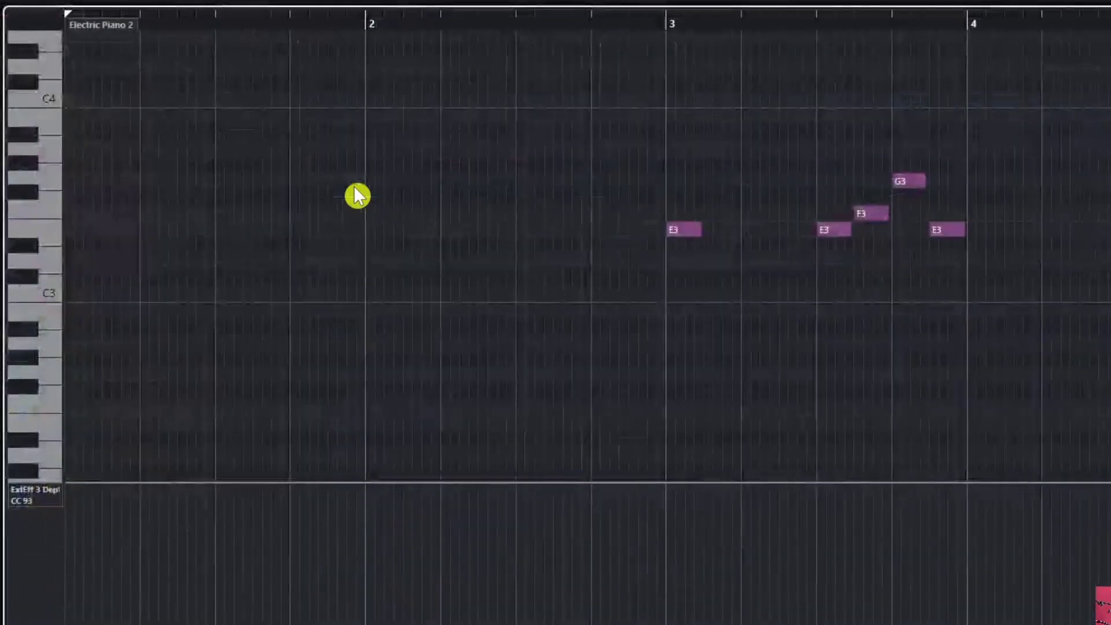
click(36, 499)
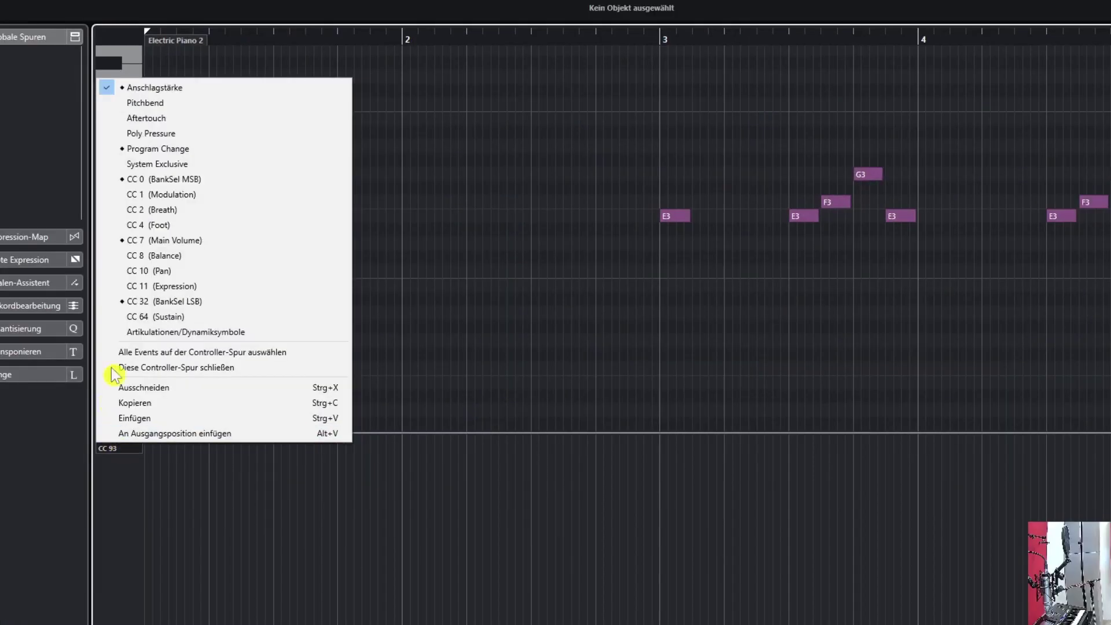
click(135, 240)
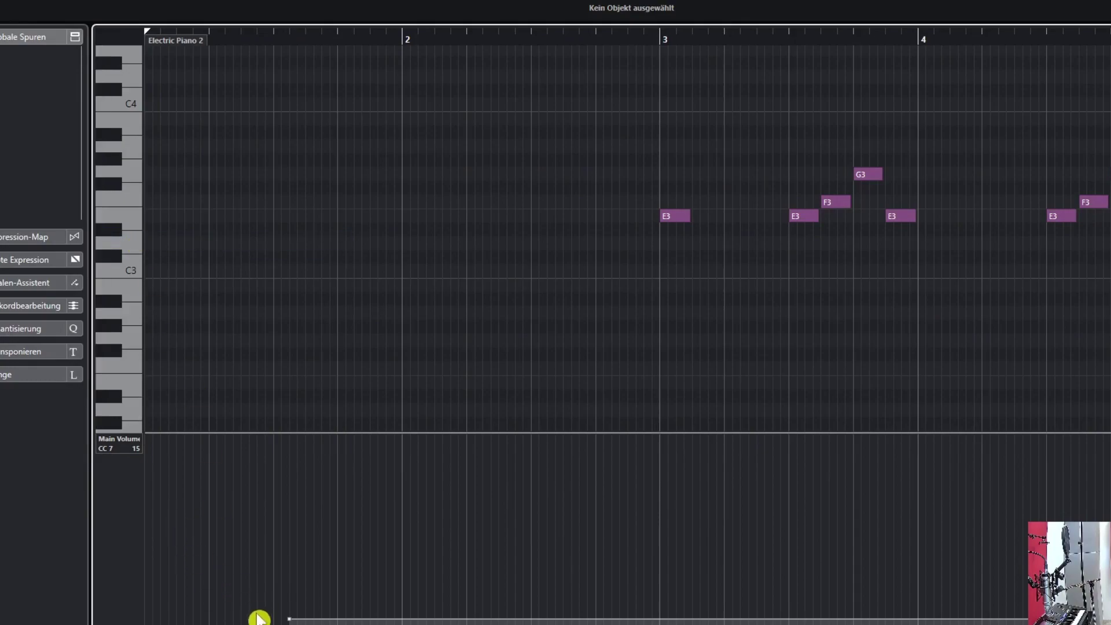
drag(290, 621, 278, 467)
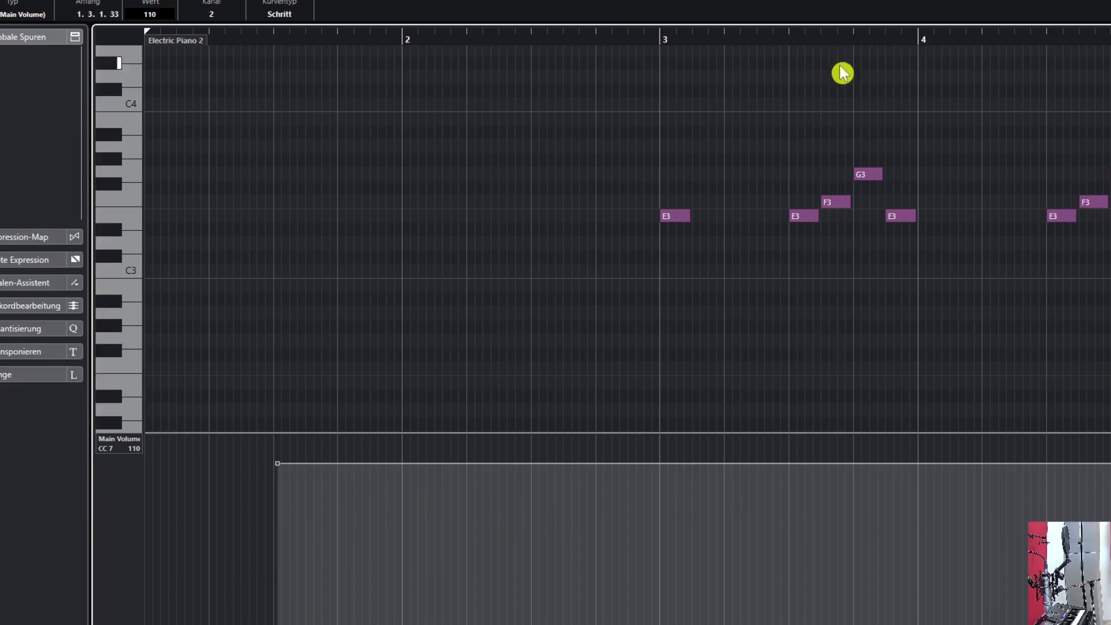
key(Return)
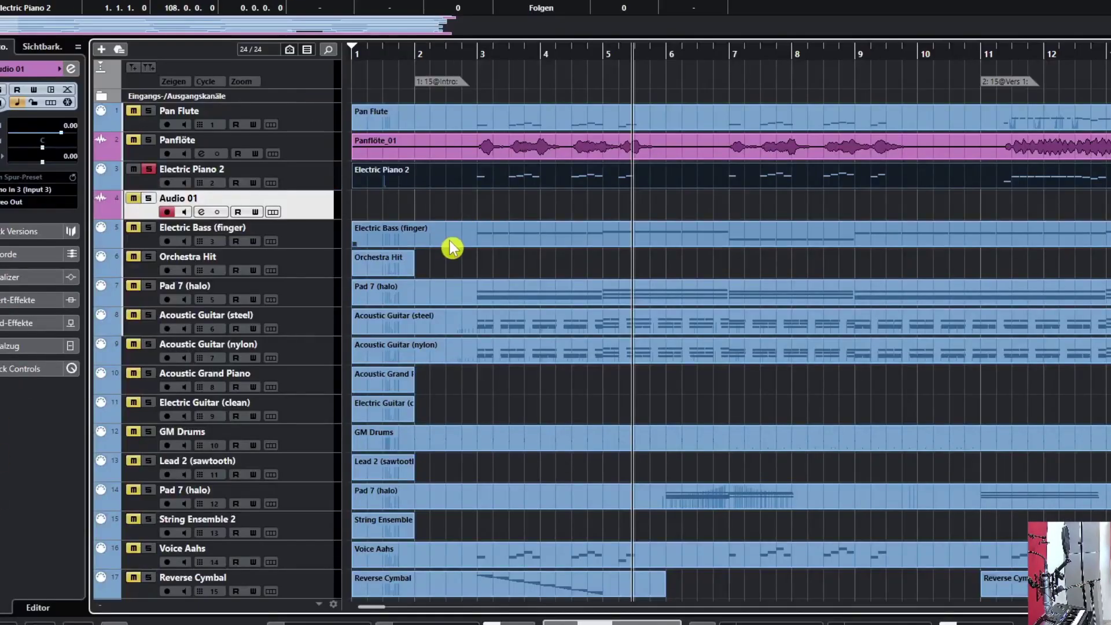
- Record the soloed Electric Piano 2 onto the Audio 01 track from the project start to past bar 111, and return to the start
key(KP_Decimal)
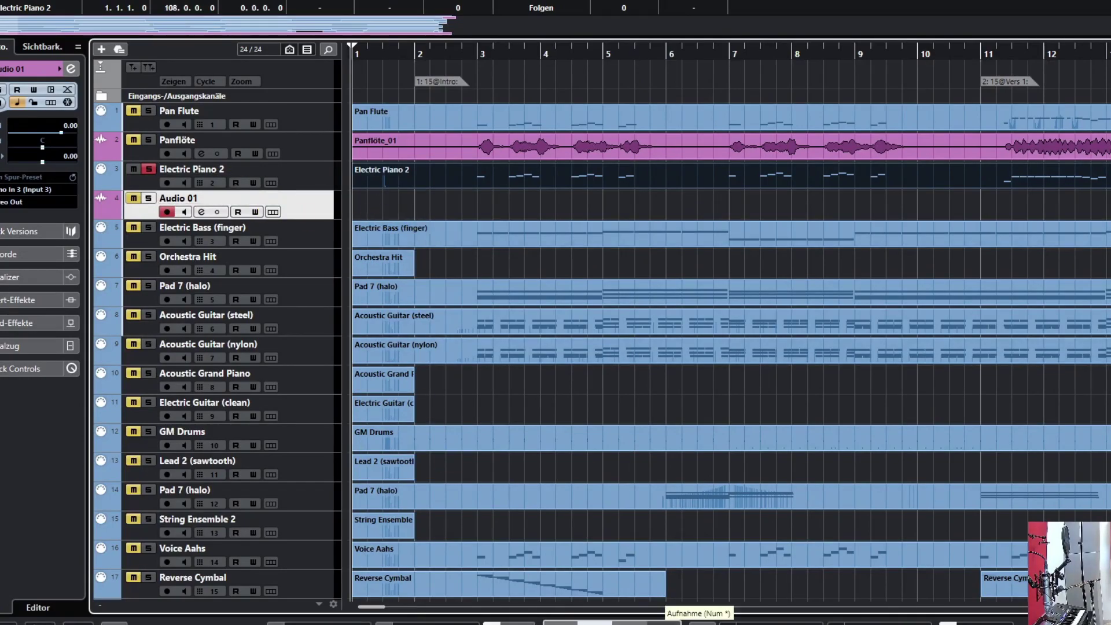
click(664, 623)
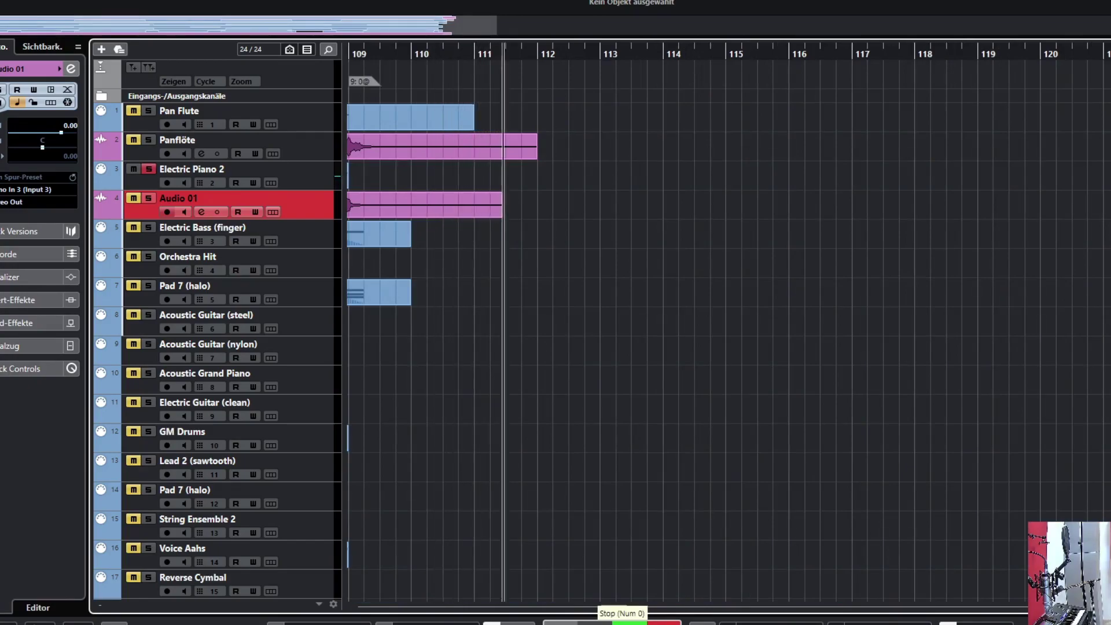
click(596, 623)
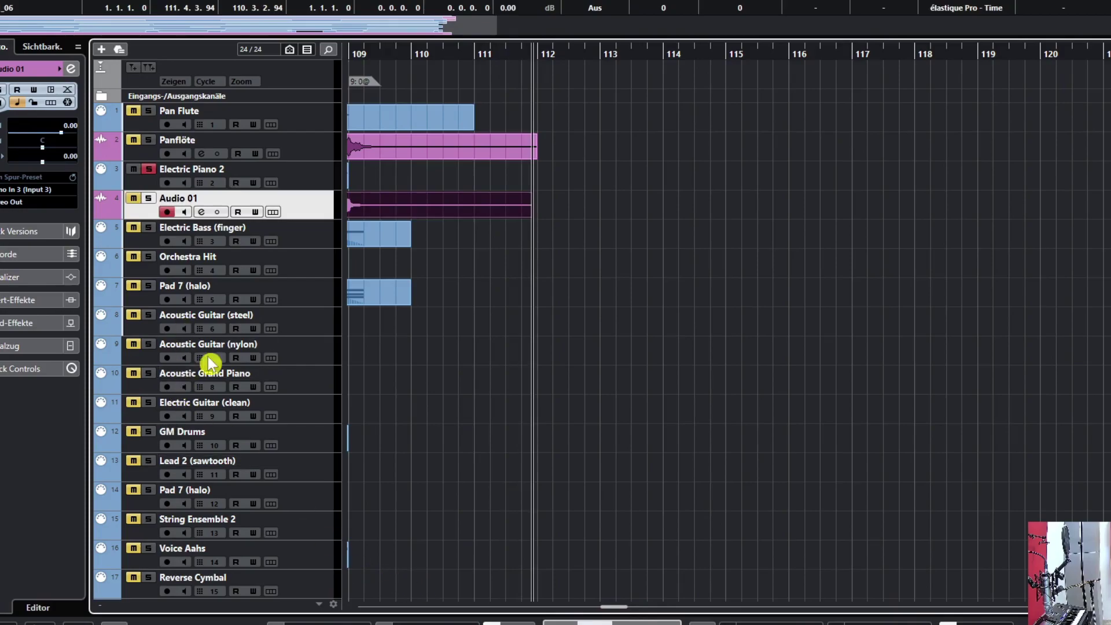
click(596, 623)
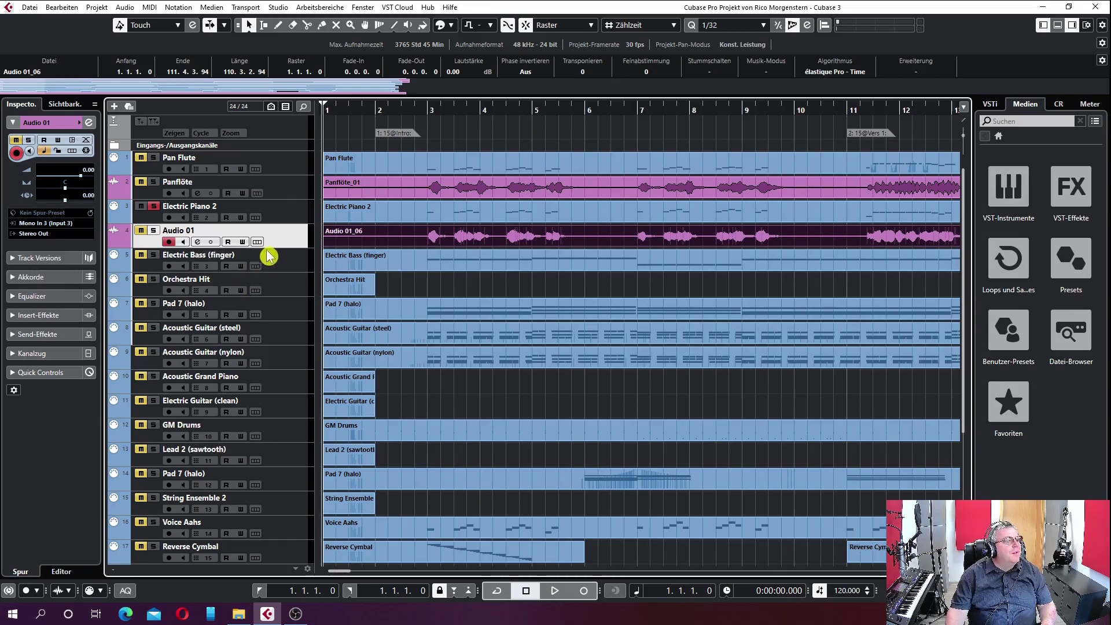
- Select the GM Drums track and its part, and switch the solo from Electric Piano 2 to GM Drums
click(276, 266)
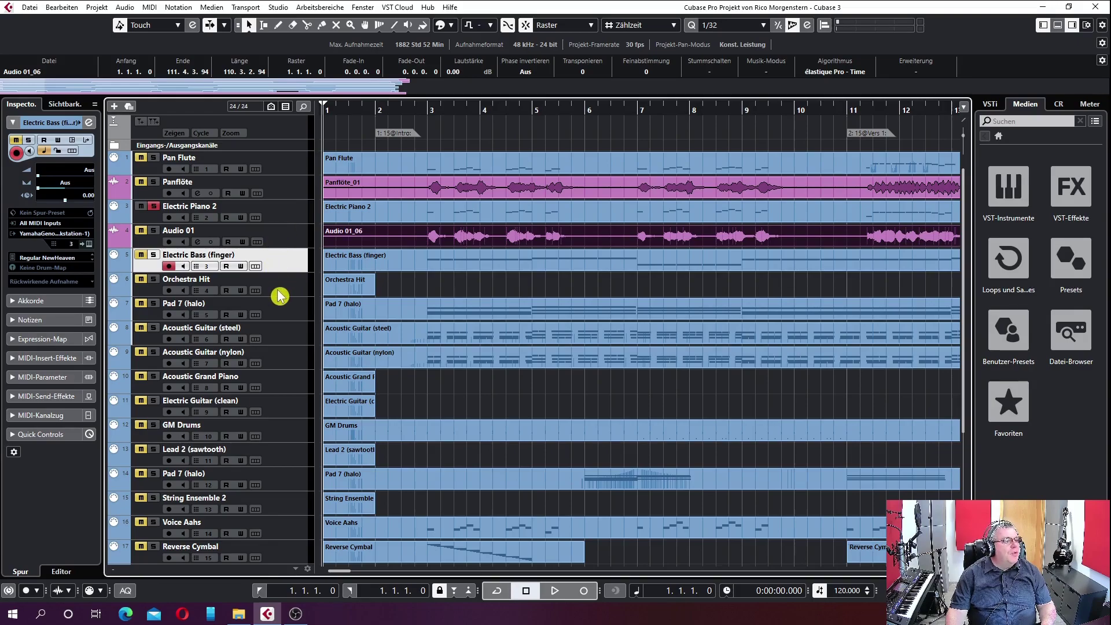
click(280, 436)
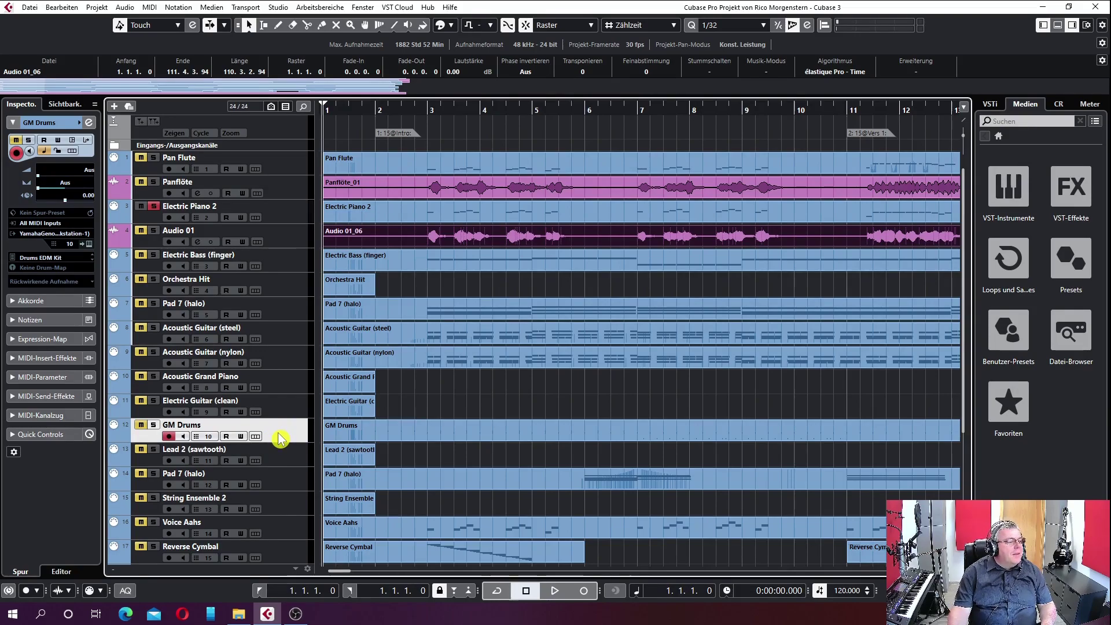
click(384, 436)
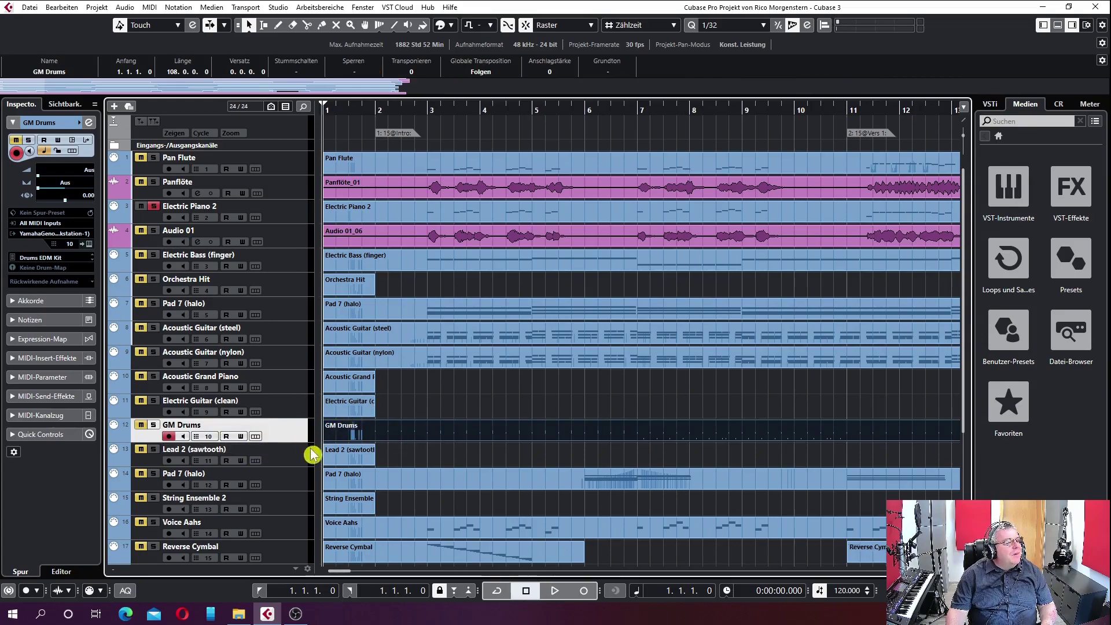
click(153, 425)
click(154, 207)
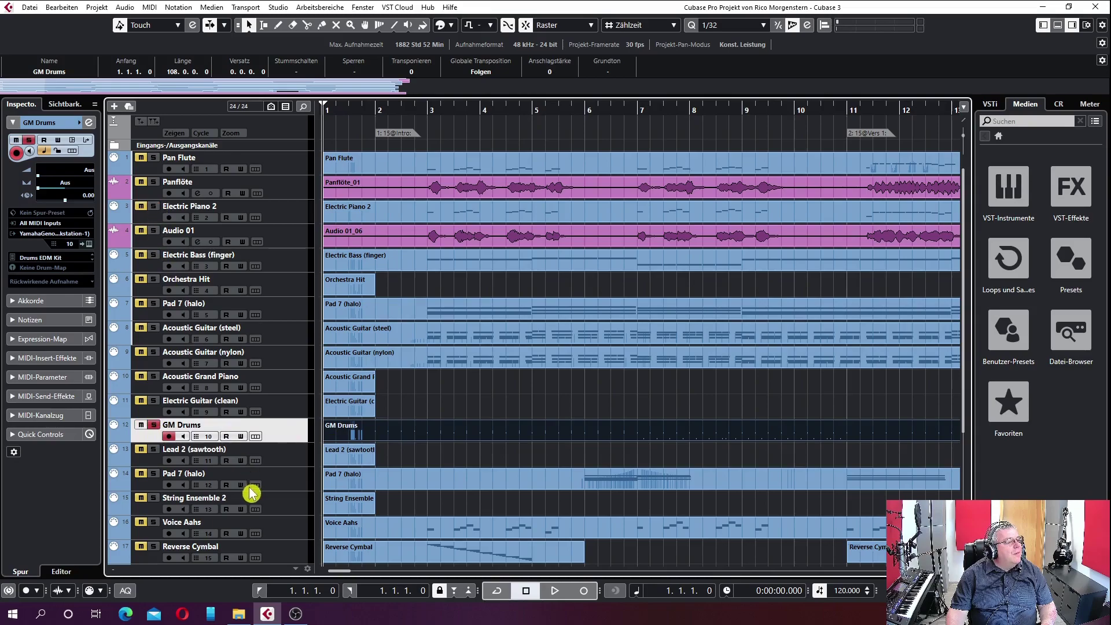
- Play back the soloed GM Drums from the project start to about bar 10, and return to the start
key(space)
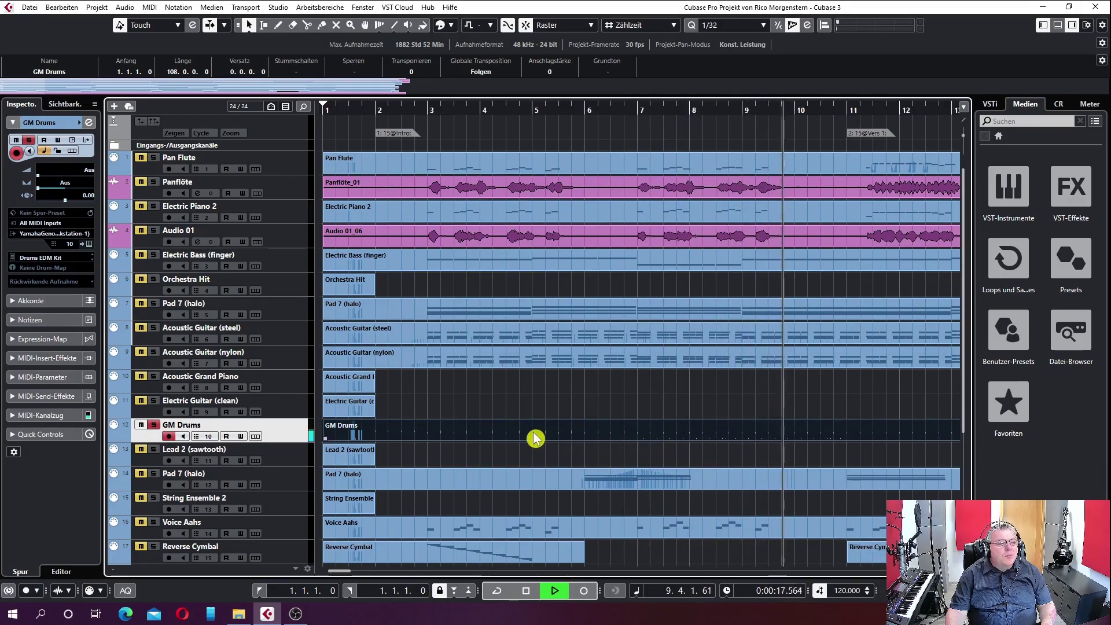
key(space)
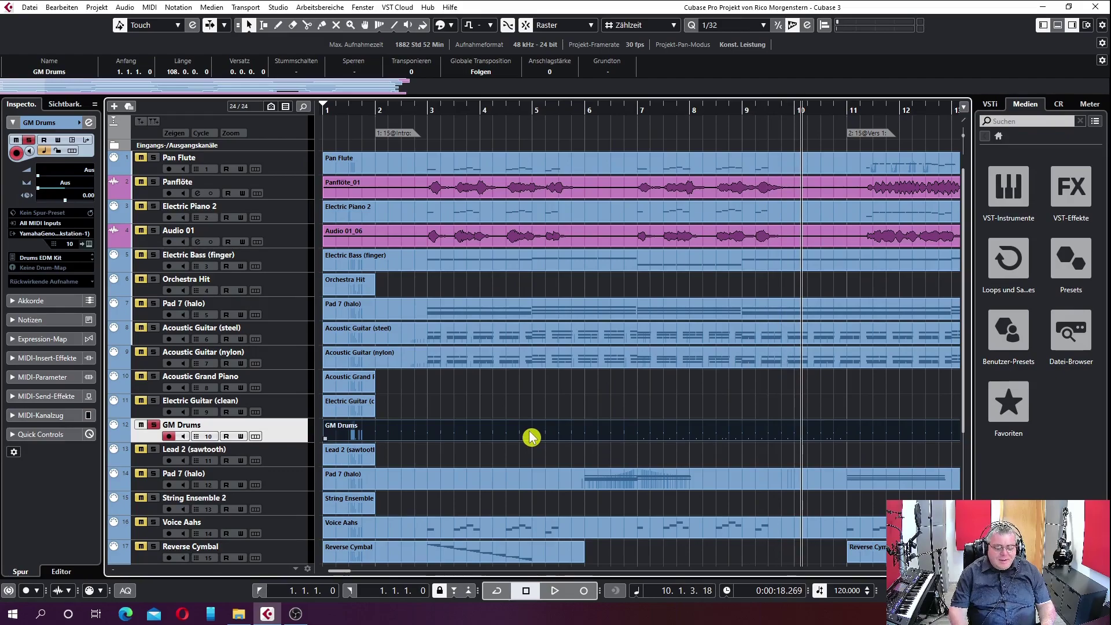
key(Home)
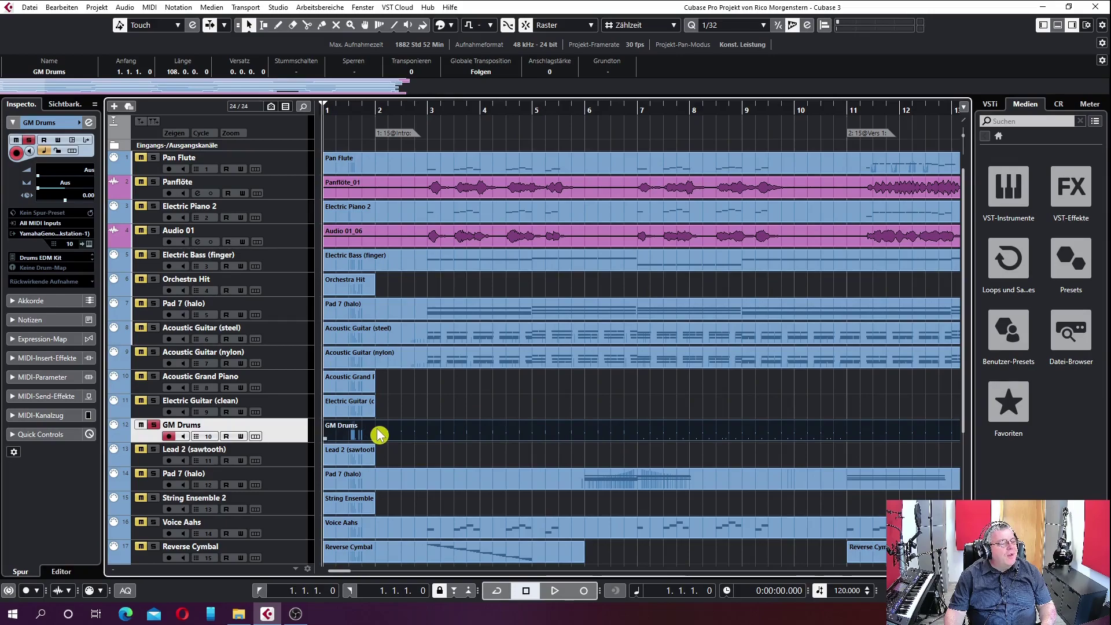
- Dissolve the GM Drums part into separate tracks by pitch, with the optimized display option enabled
click(150, 7)
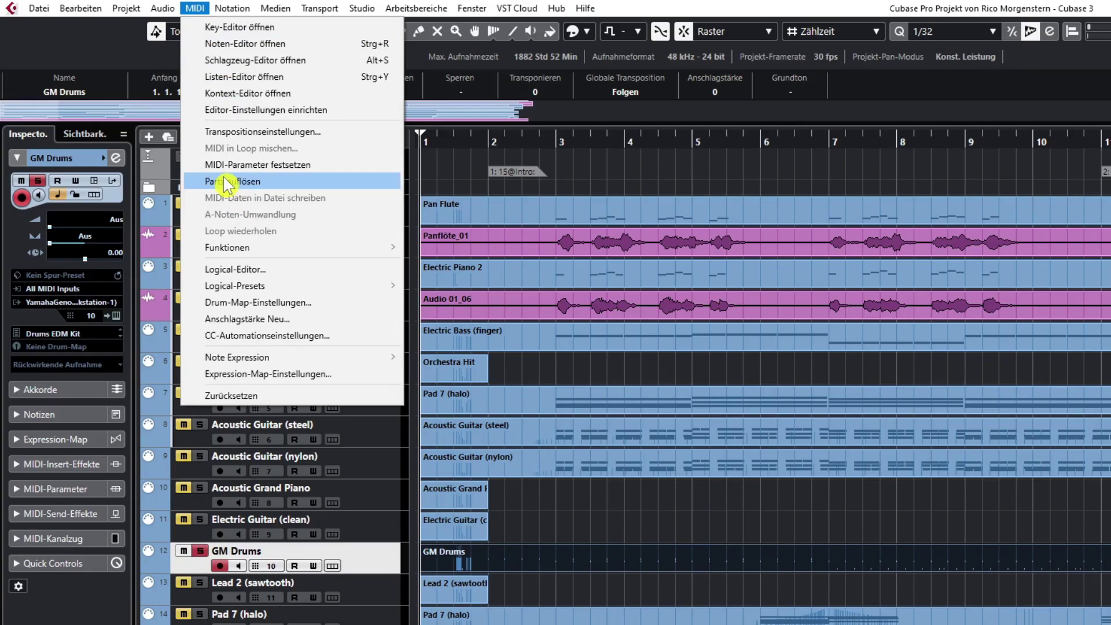
click(225, 181)
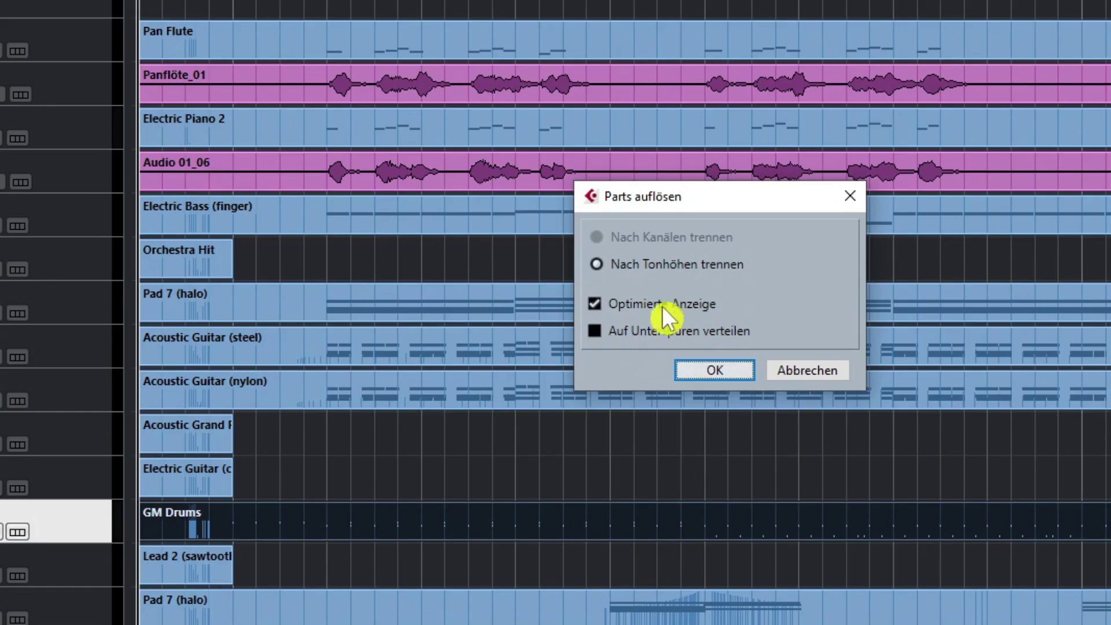
click(718, 370)
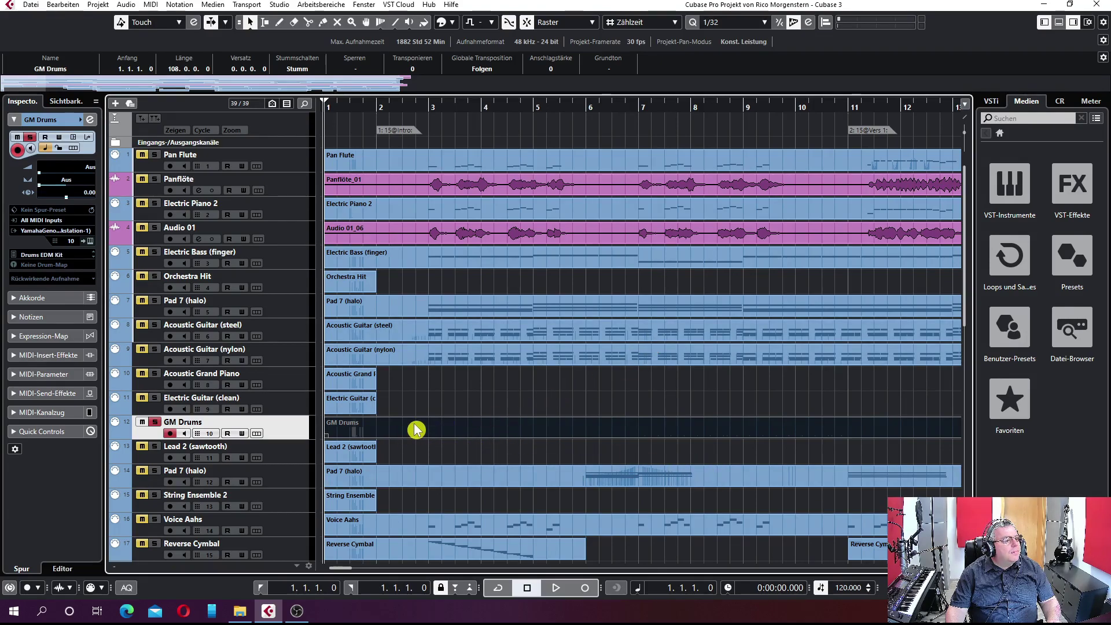
- Solo only the dissolved GM Drums C1 track and listen to it from the project start
scroll(216, 457, down, 4)
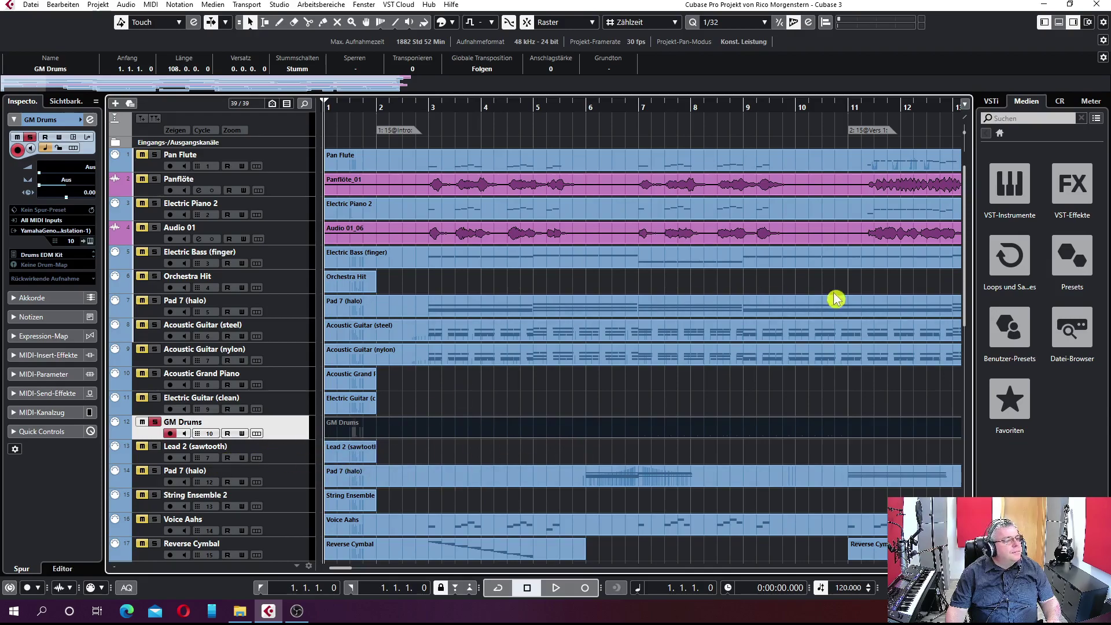
drag(966, 300, 1038, 467)
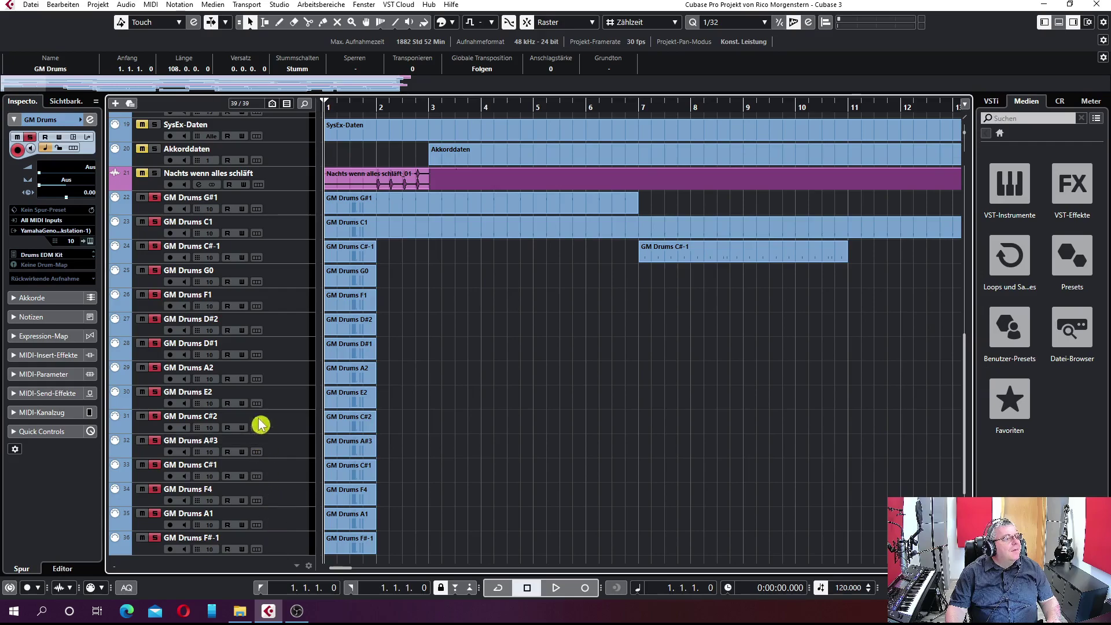
click(220, 232)
key(space)
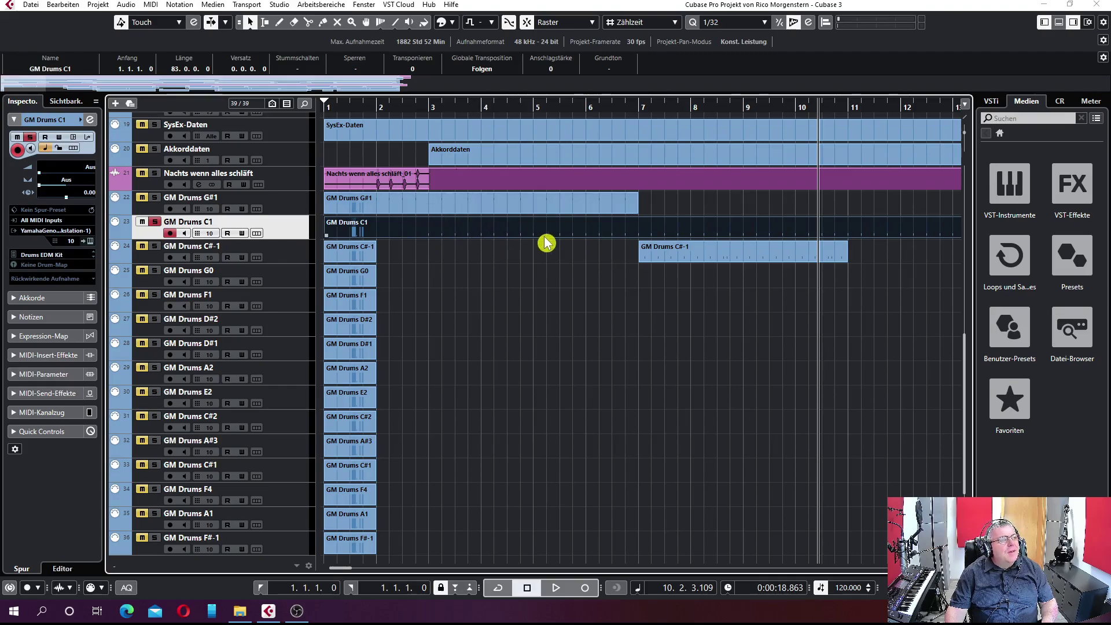
click(349, 212)
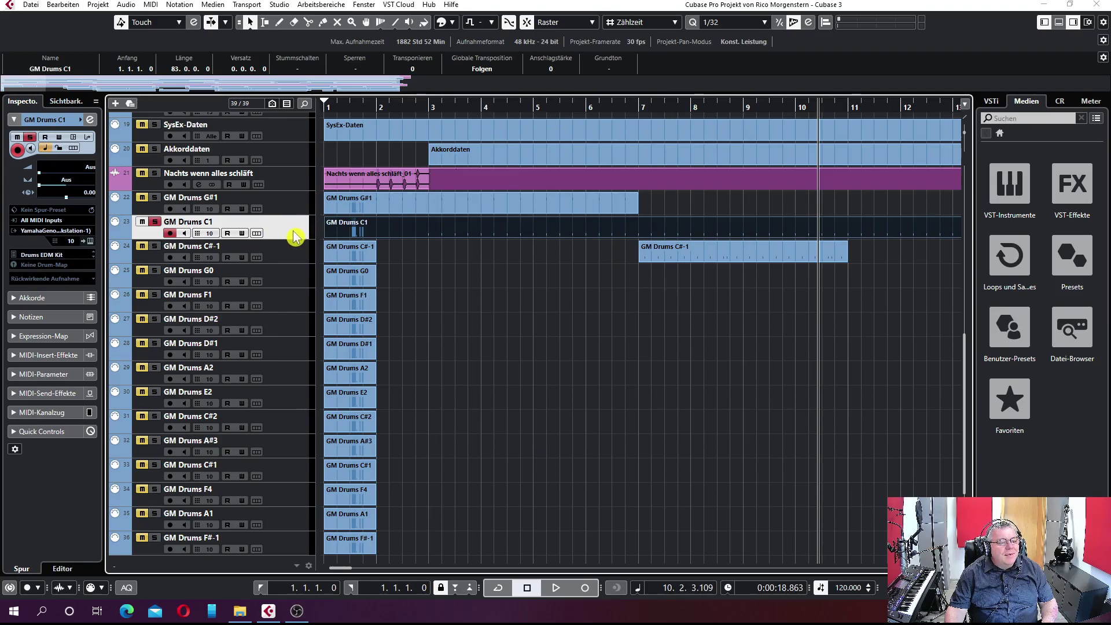